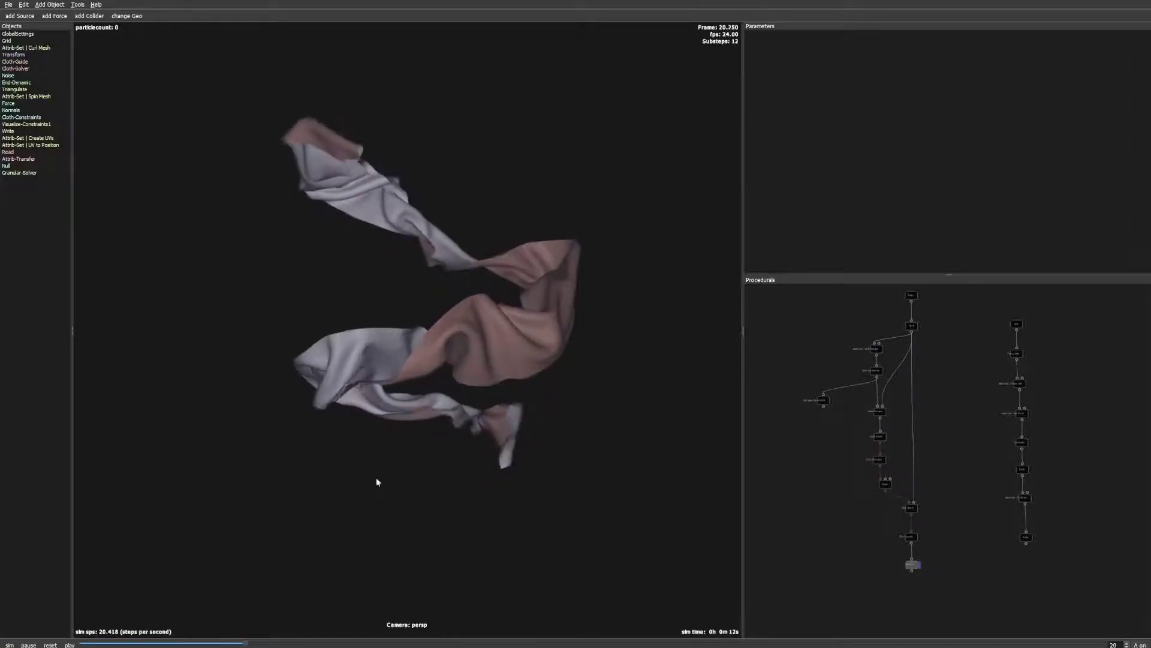
# Step: Reset the ribbon simulation and inspect the bottom node's parameters
pyautogui.click(50, 645)
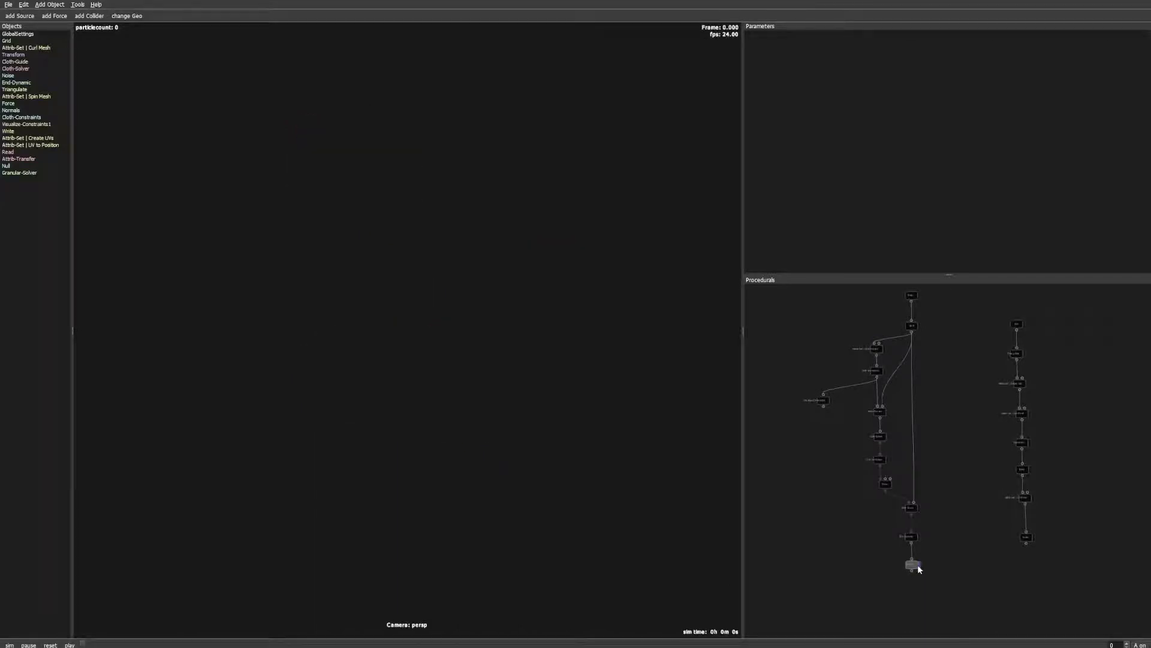
pyautogui.click(913, 565)
pyautogui.click(913, 565)
pyautogui.moveTo(941, 469); pyautogui.dragTo(928, 500, button='middle')
# Step: Display the top Read node's ribbon, scrub back to frame 4, then hide it again
pyautogui.click(904, 359)
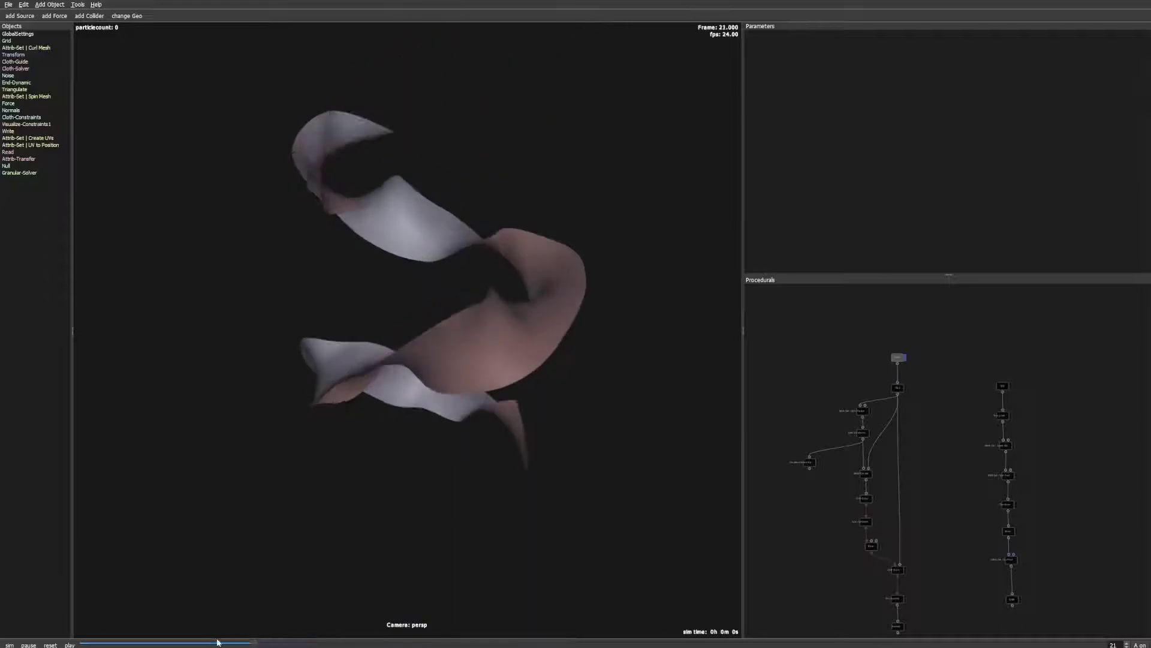
pyautogui.moveTo(217, 642); pyautogui.dragTo(114, 642)
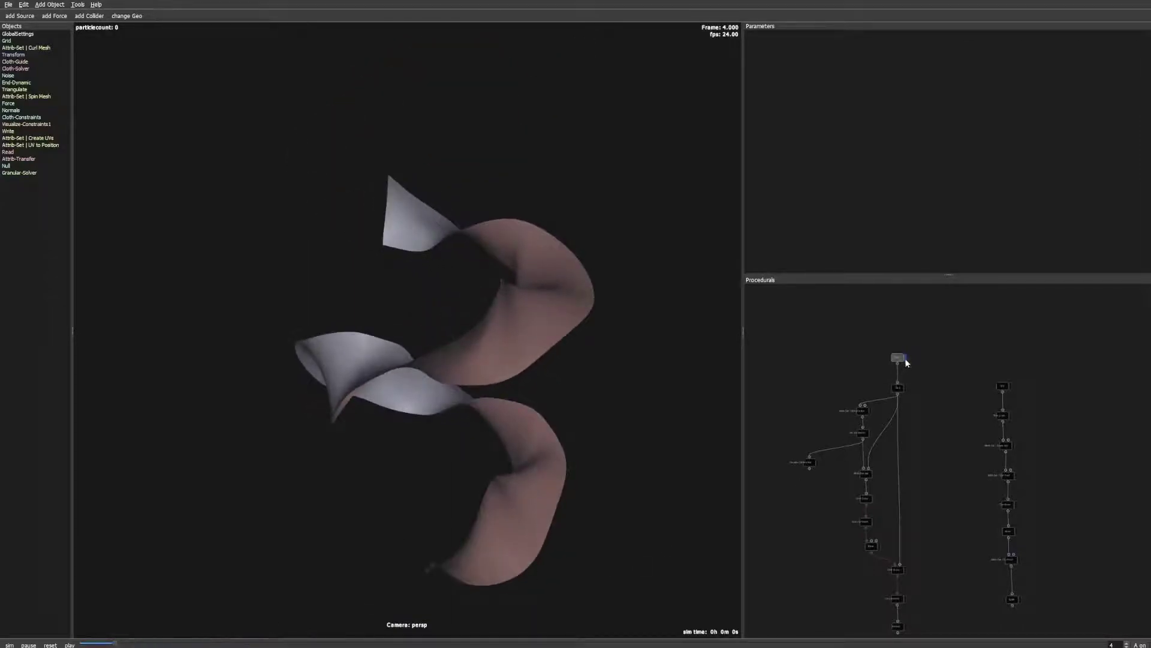
pyautogui.click(905, 358)
# Step: Inspect the Read node loading Animated_Grid.abc at 24 fps, then deselect it
pyautogui.scroll(3, 963, 503)
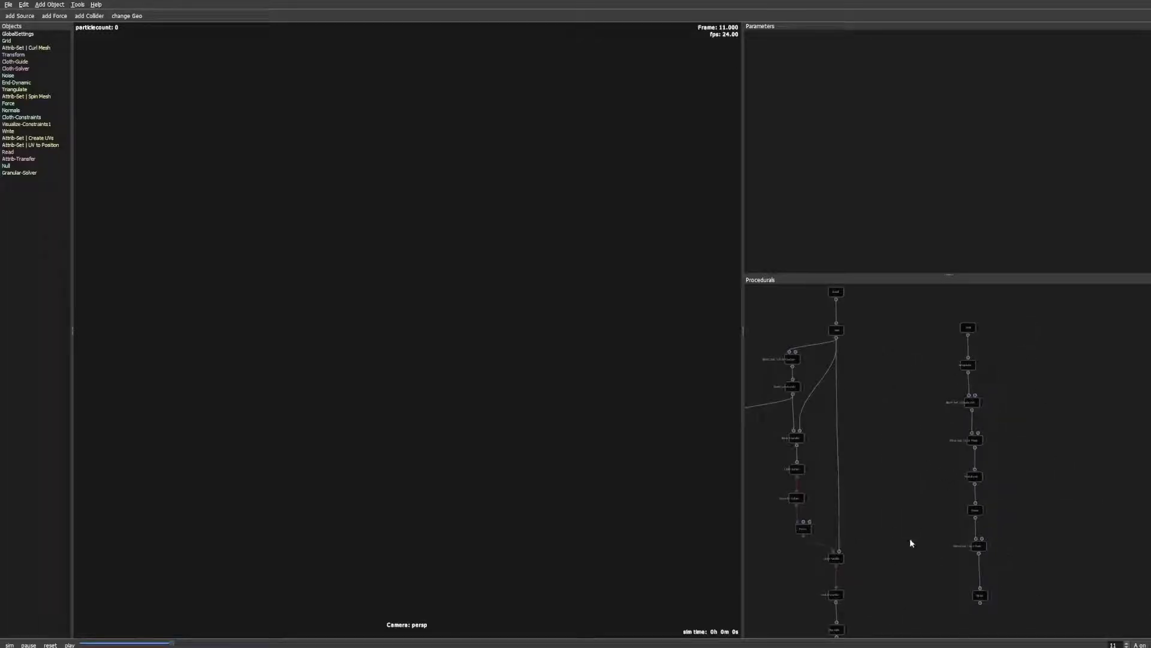
pyautogui.scroll(-3, 929, 570)
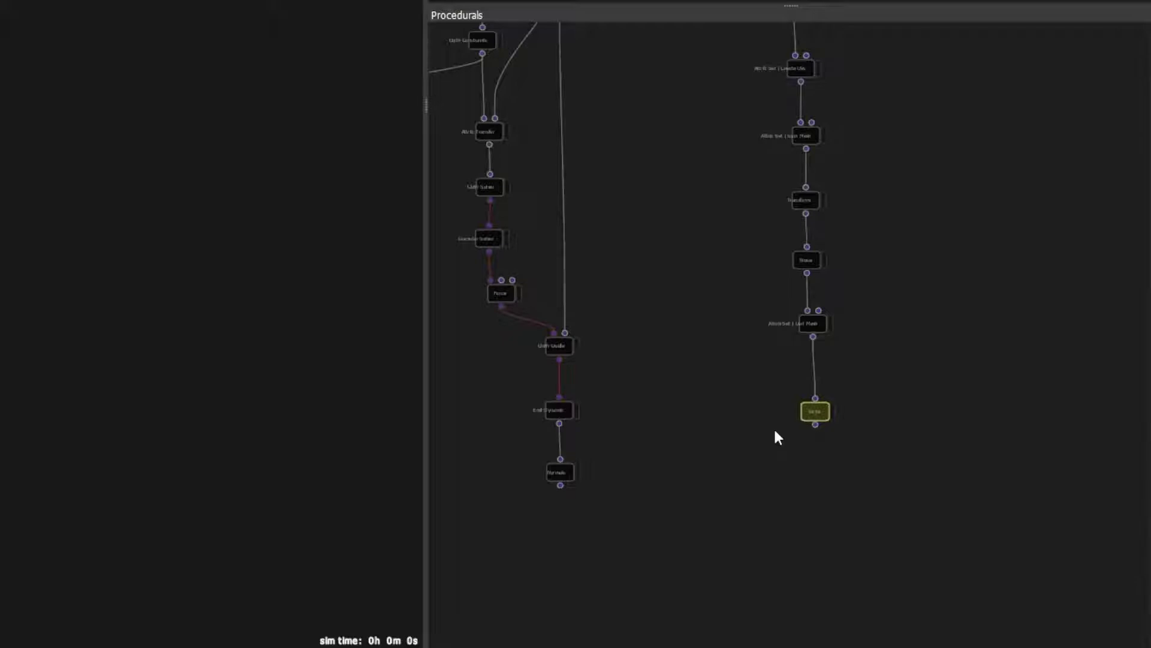
pyautogui.moveTo(933, 442); pyautogui.dragTo(999, 560, button='middle')
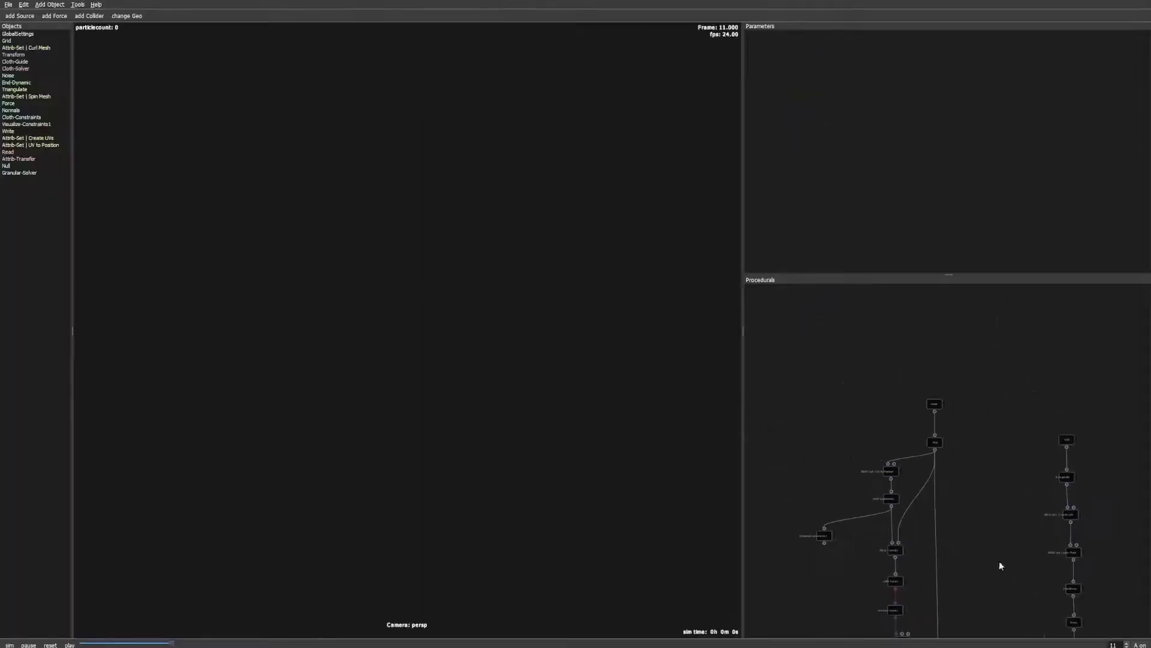
pyautogui.click(936, 405)
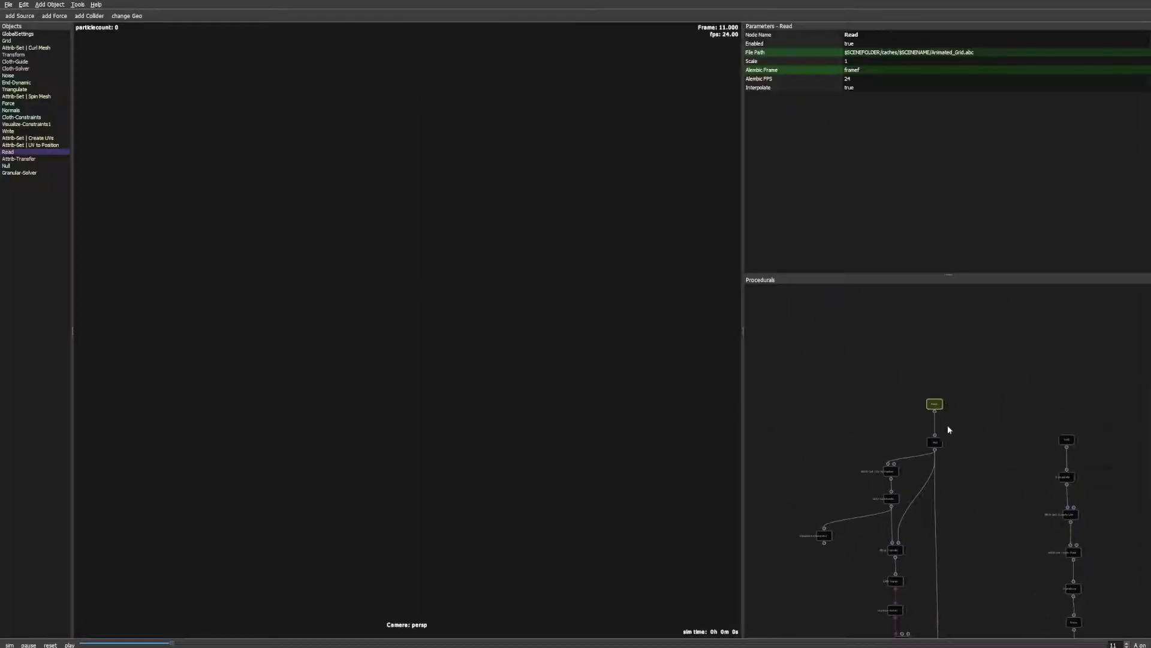
pyautogui.click(980, 533)
pyautogui.moveTo(984, 545); pyautogui.dragTo(985, 476, button='middle')
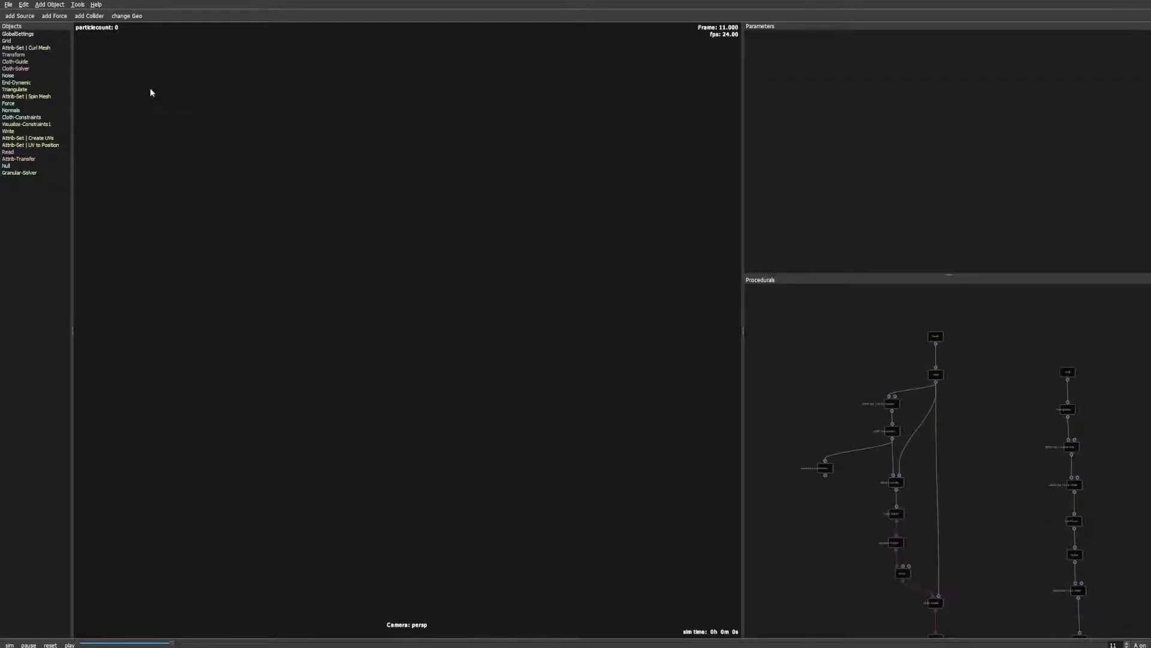
# Step: Create a Read node for the ribbon Alembic cache and scrub through its animation
pyautogui.click(15, 18)
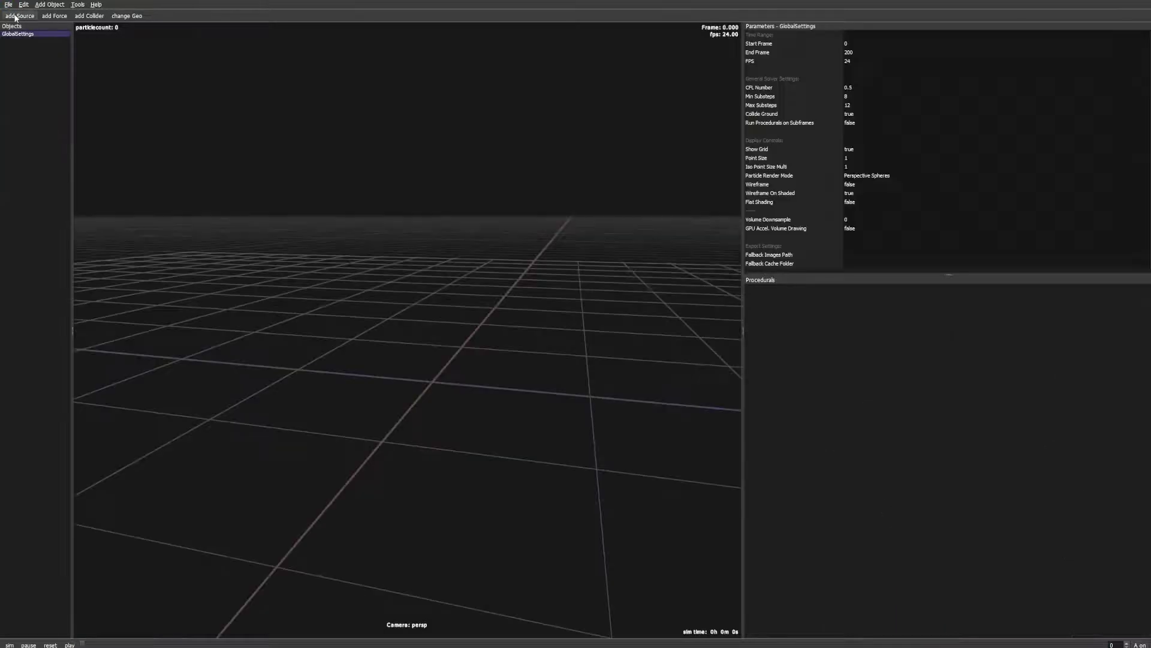
pyautogui.press('r')
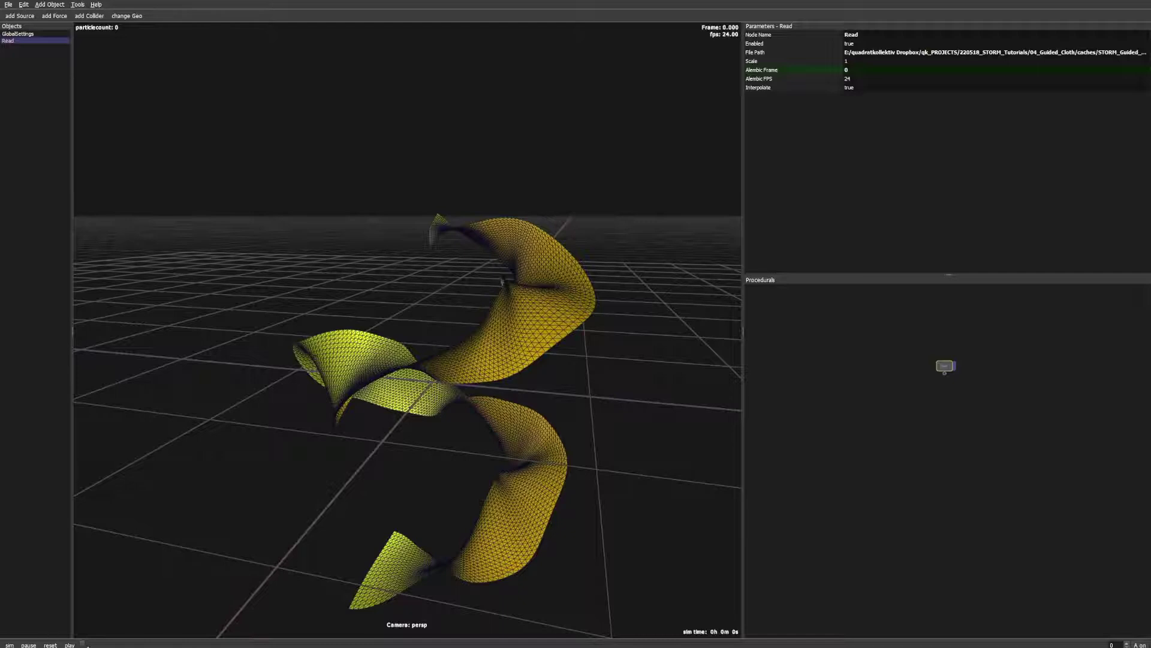
pyautogui.moveTo(86, 644); pyautogui.dragTo(123, 645)
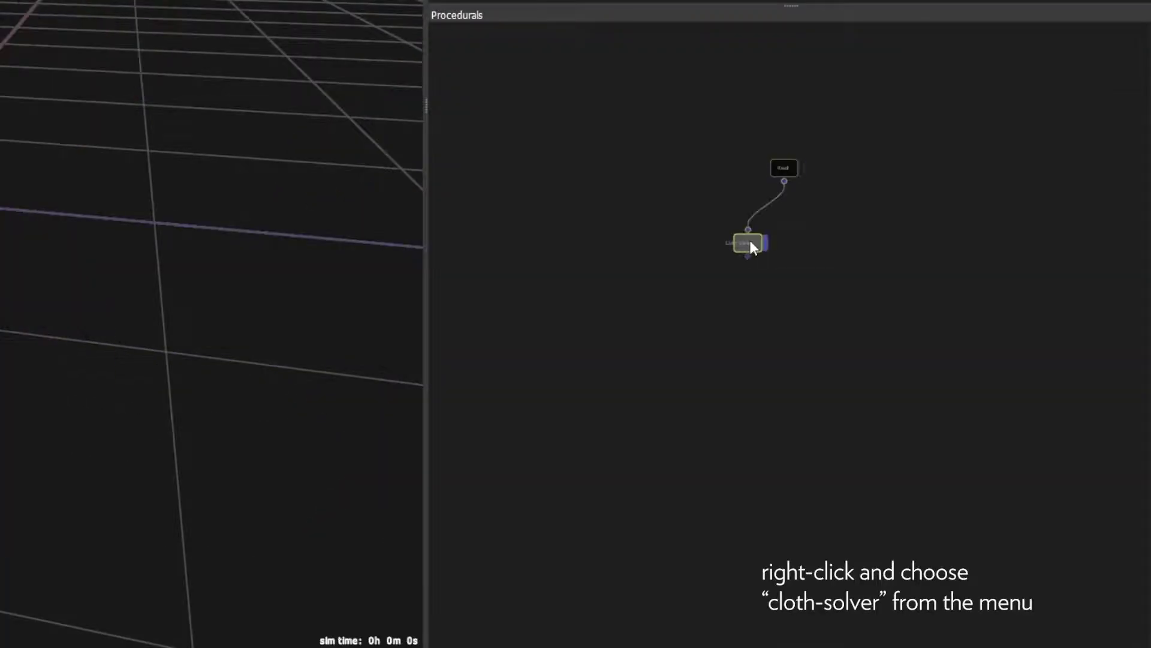
# Step: Wire Cloth-Solver and Read into Cloth-Guide, and enable Run Procedurals on Subframes in GlobalSettings
pyautogui.moveTo(751, 246); pyautogui.dragTo(703, 243)
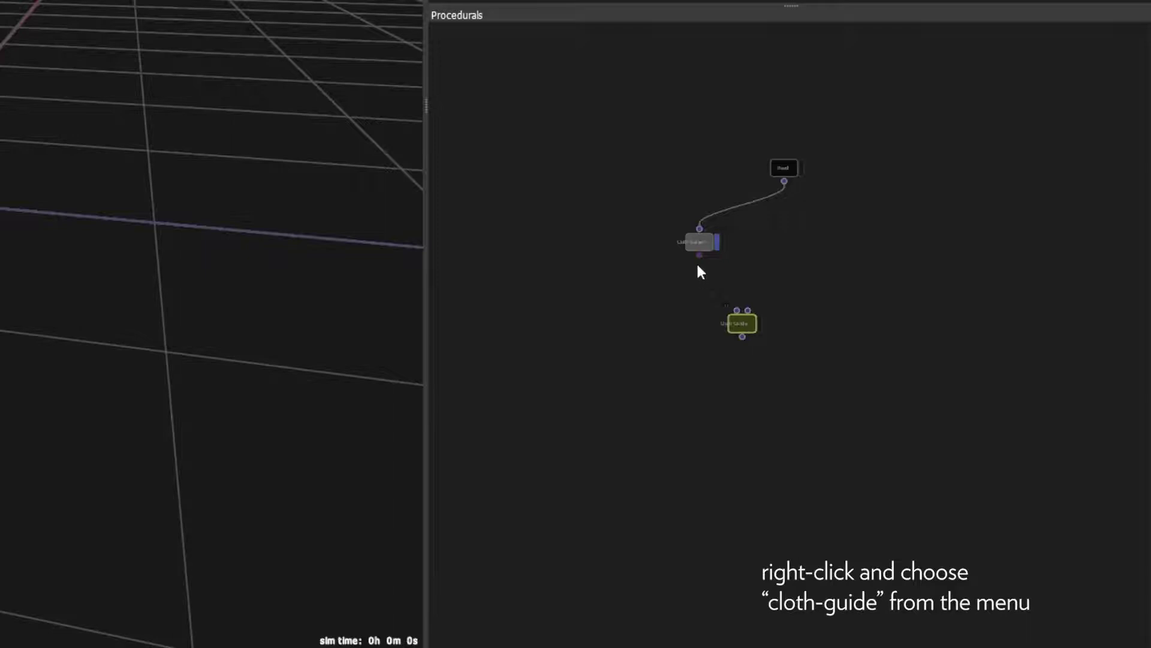
pyautogui.moveTo(733, 303); pyautogui.dragTo(783, 325)
pyautogui.moveTo(785, 182); pyautogui.dragTo(782, 311)
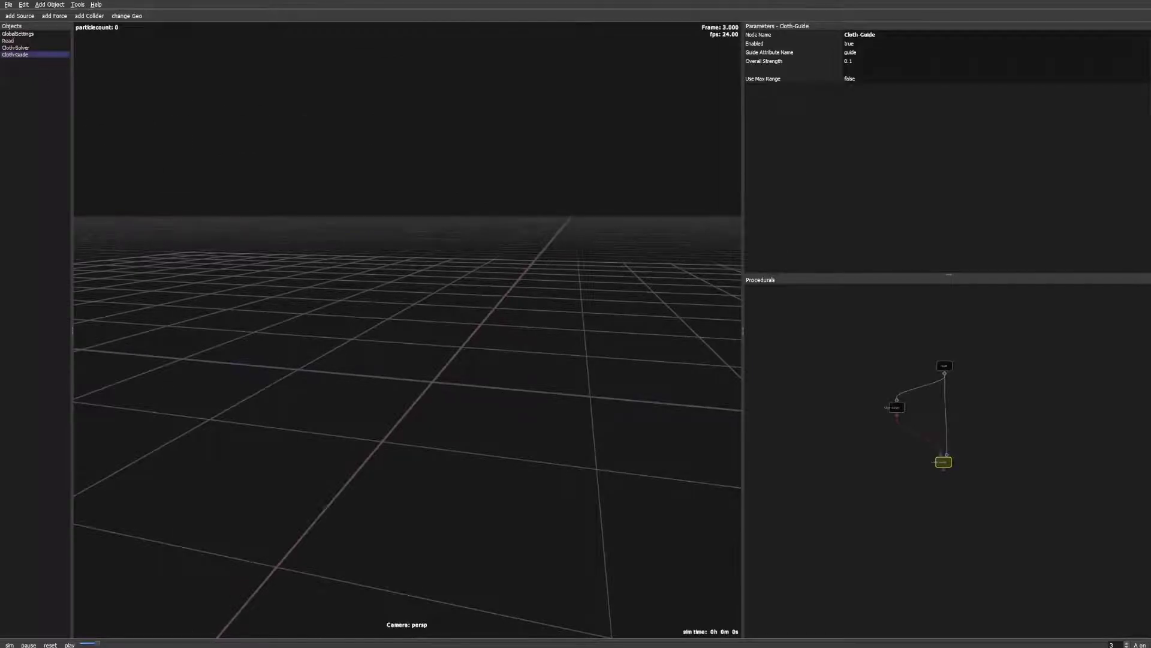
pyautogui.click(18, 34)
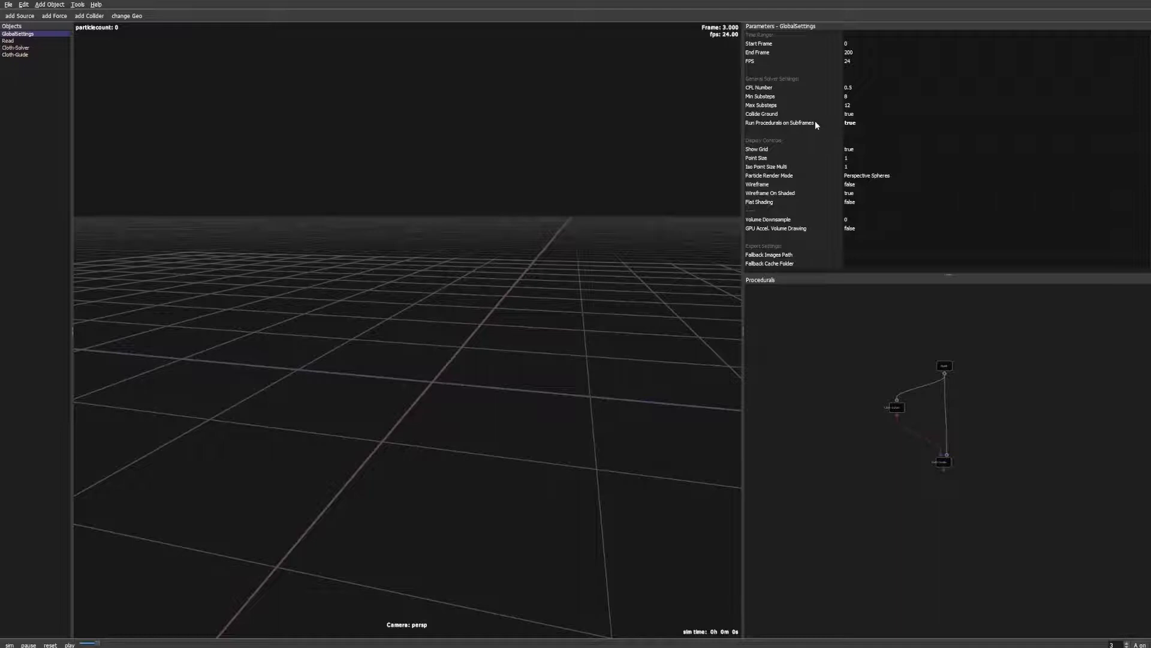
# Step: Run the cloth sim, show the Cloth-Guide overlay at strength 0.1, then reset to frame 0
pyautogui.click(830, 370)
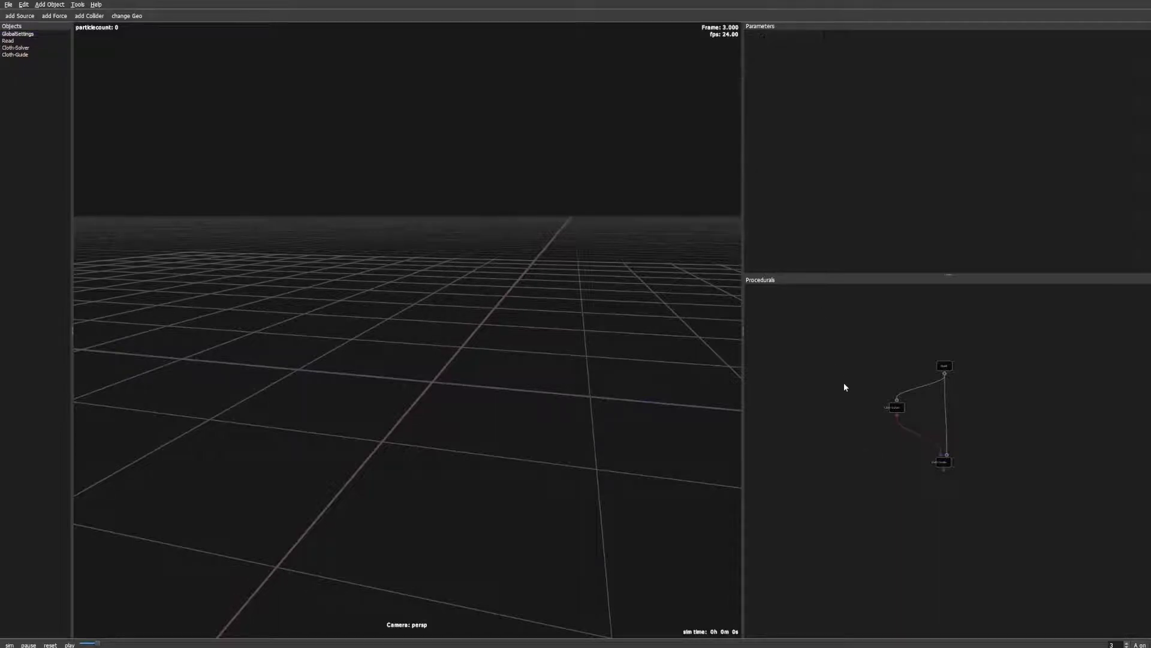
pyautogui.scroll(2, 932, 491)
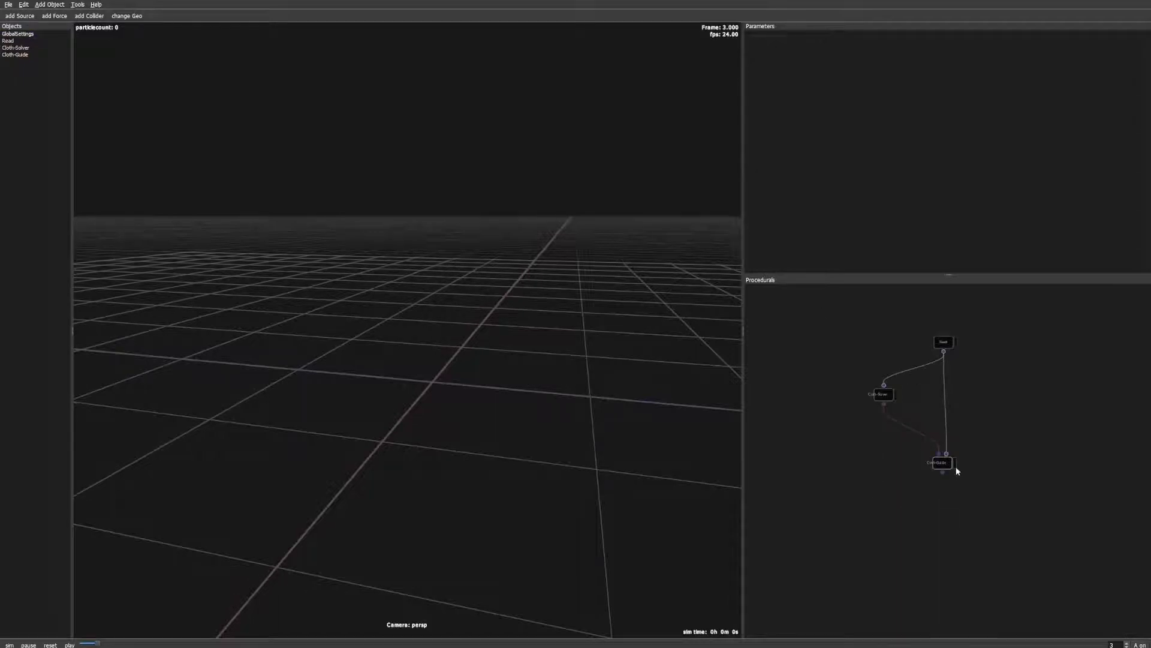
pyautogui.moveTo(945, 467); pyautogui.dragTo(941, 470)
pyautogui.click(9, 645)
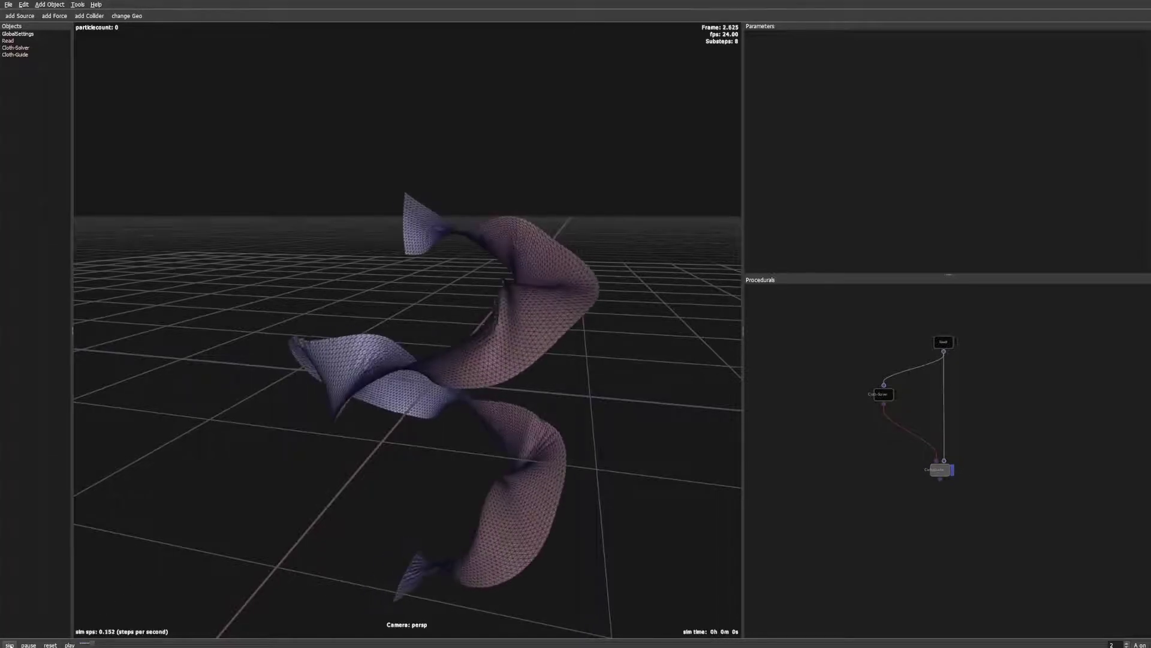
pyautogui.click(954, 343)
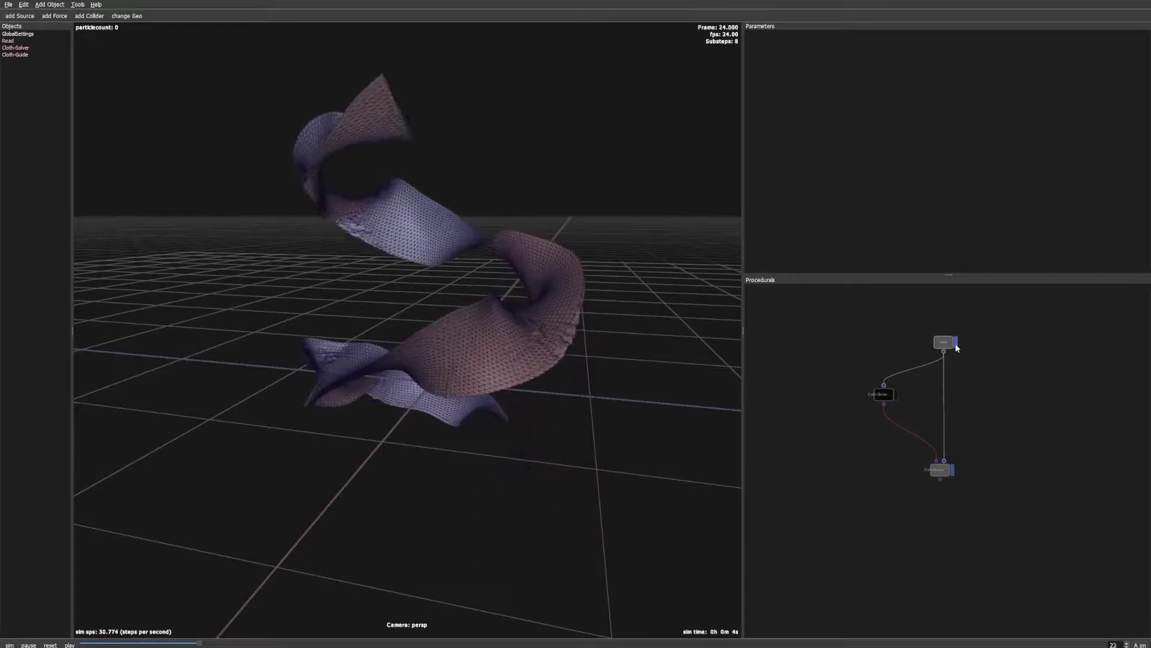
pyautogui.click(939, 470)
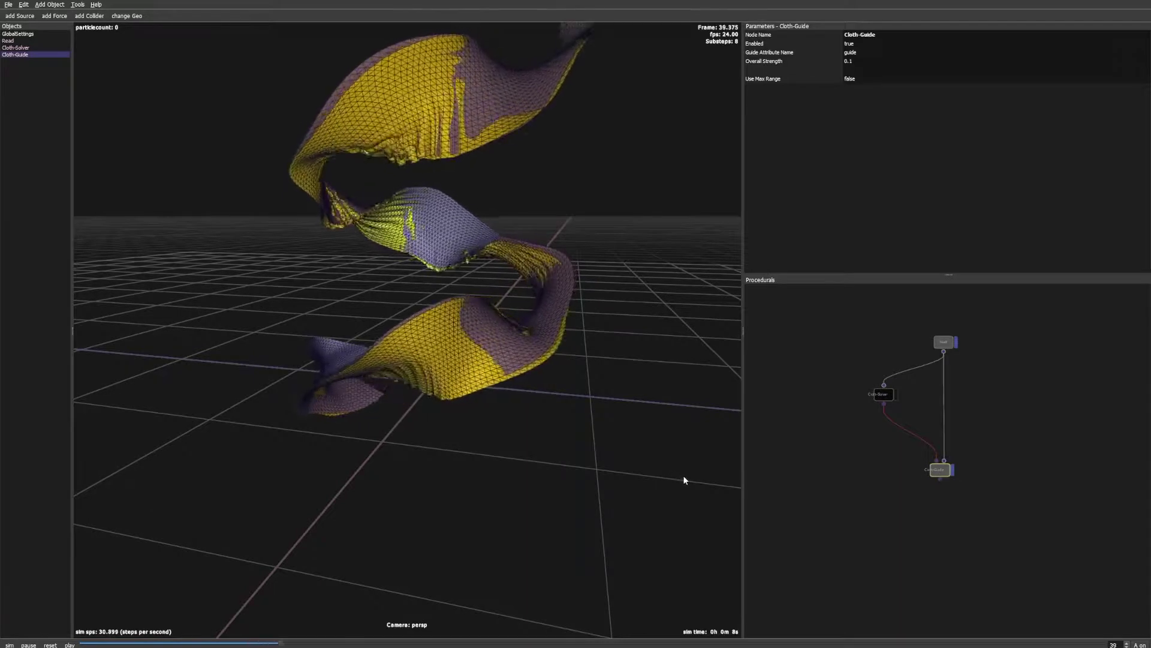
pyautogui.press('r')
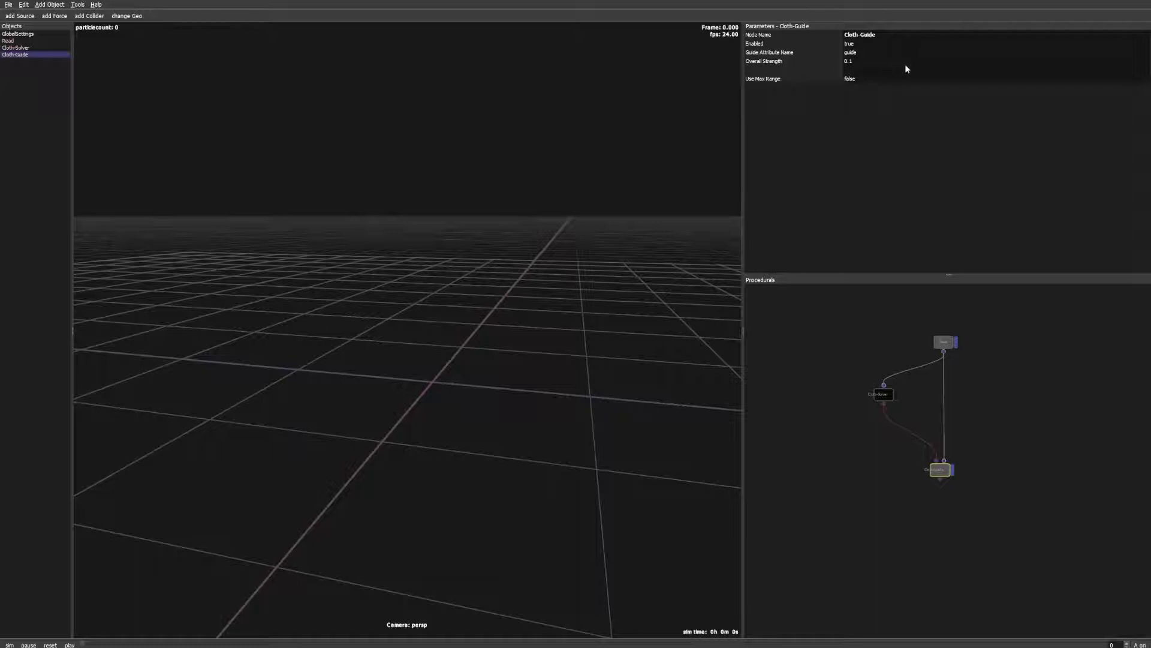
# Step: Rerun the simulation with Cloth-Guide Overall Strength lowered to 0.02
pyautogui.press('s')
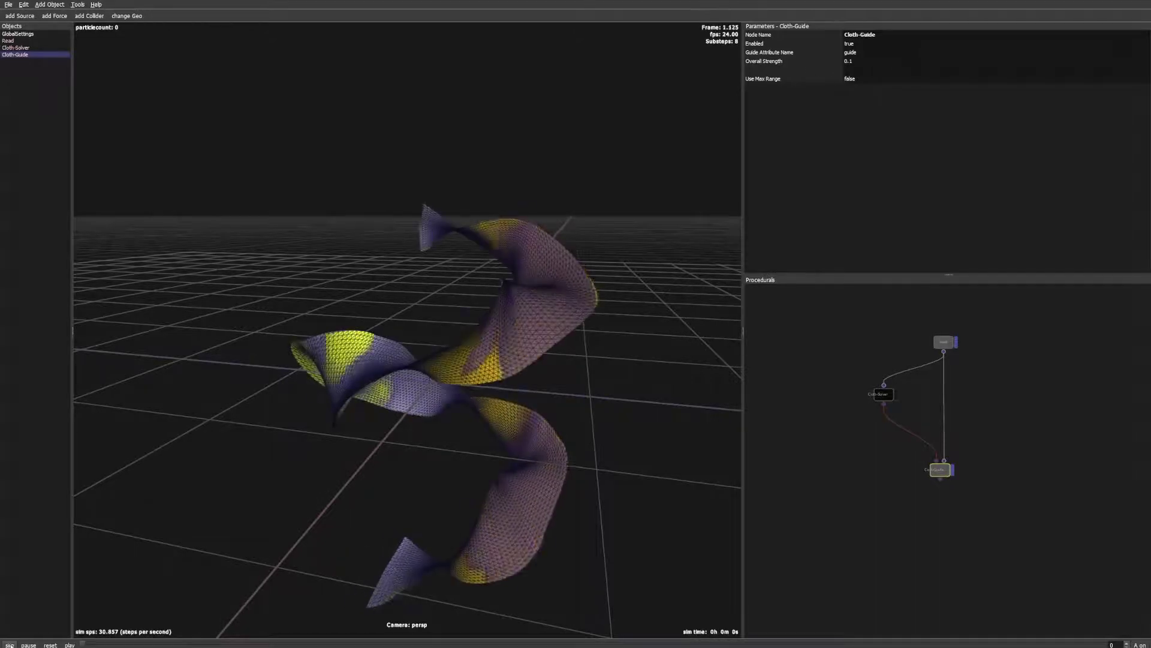
pyautogui.doubleClick(859, 62)
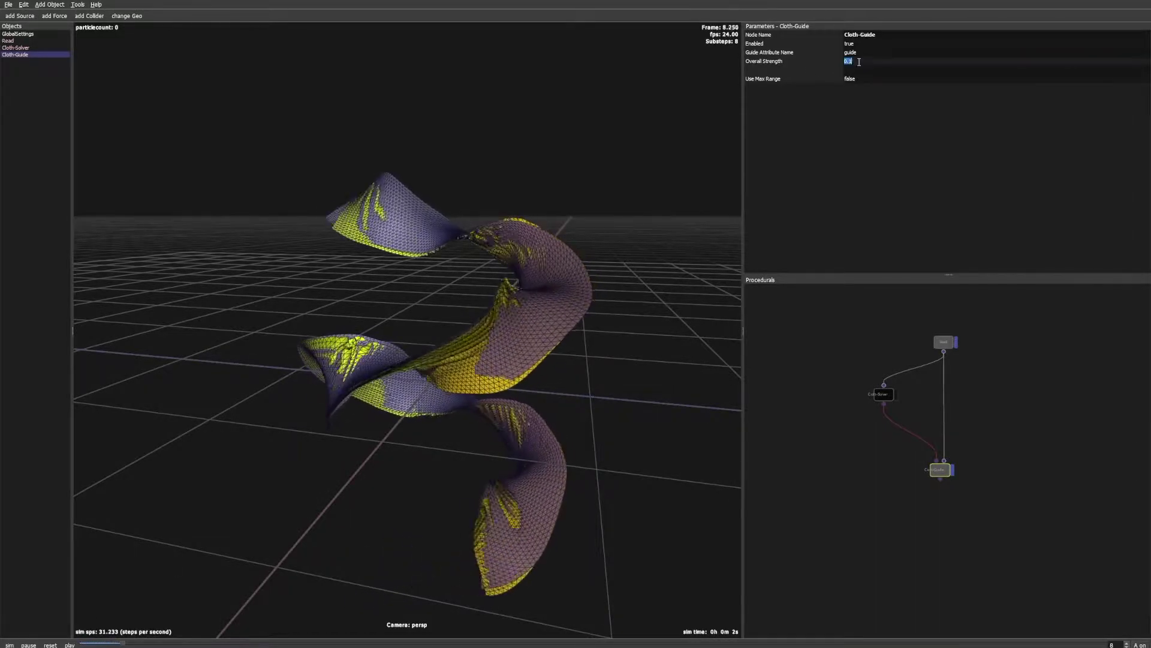
pyautogui.press('BackSpace')
pyautogui.write('02')
pyautogui.press('Return')
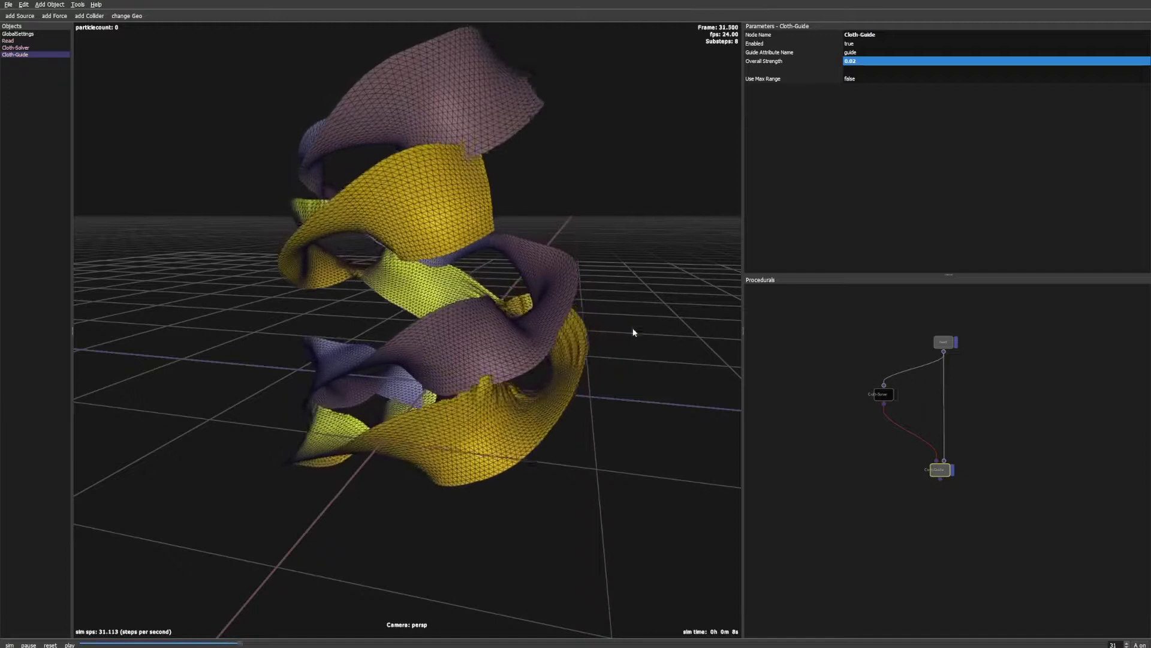
# Step: Raise Overall Strength to 0.04, inspect the cloth from another angle, and reset the sim
pyautogui.click(872, 62)
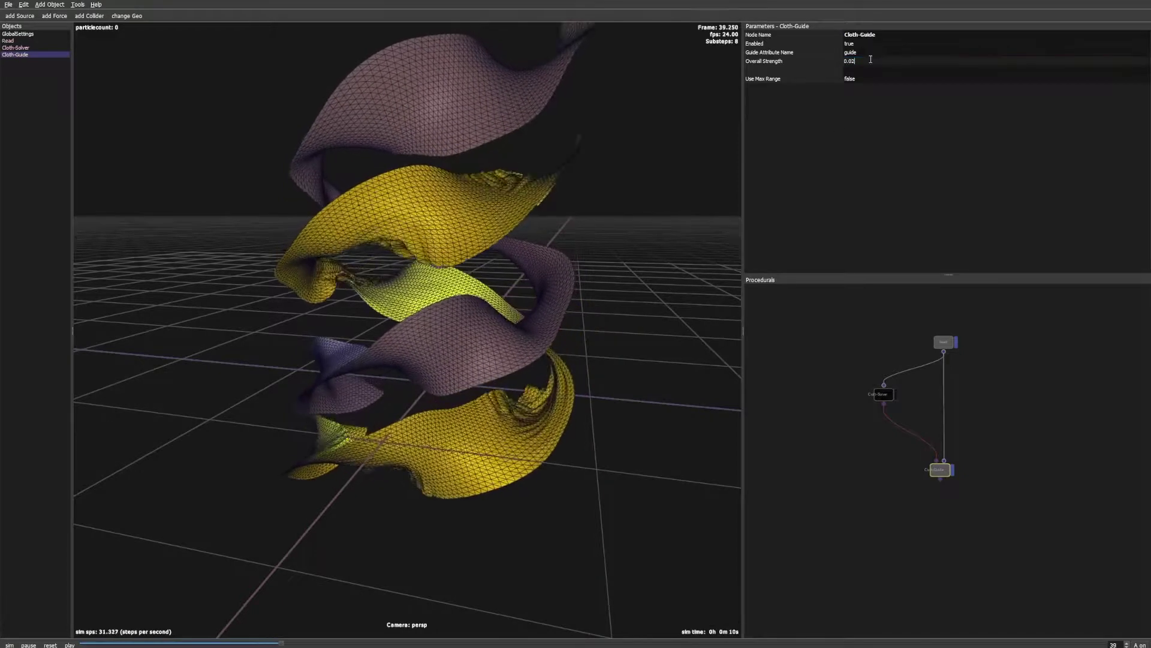
pyautogui.press('BackSpace')
pyautogui.write('4')
pyautogui.press('Return')
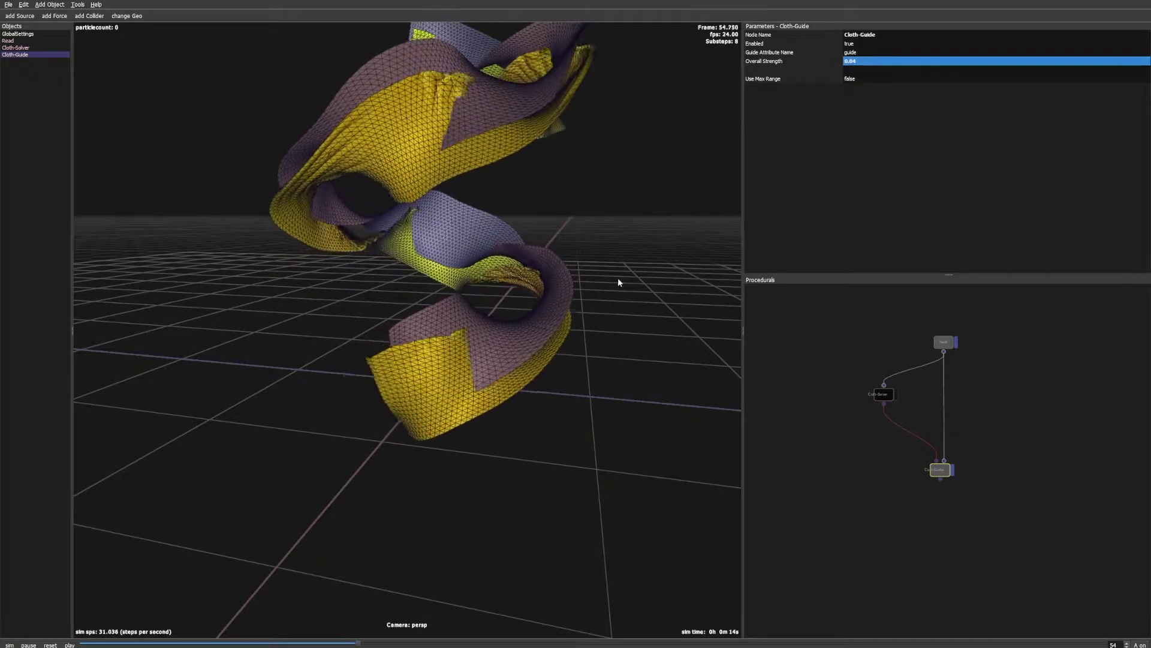
pyautogui.moveTo(617, 283); pyautogui.dragTo(598, 340, button='middle')
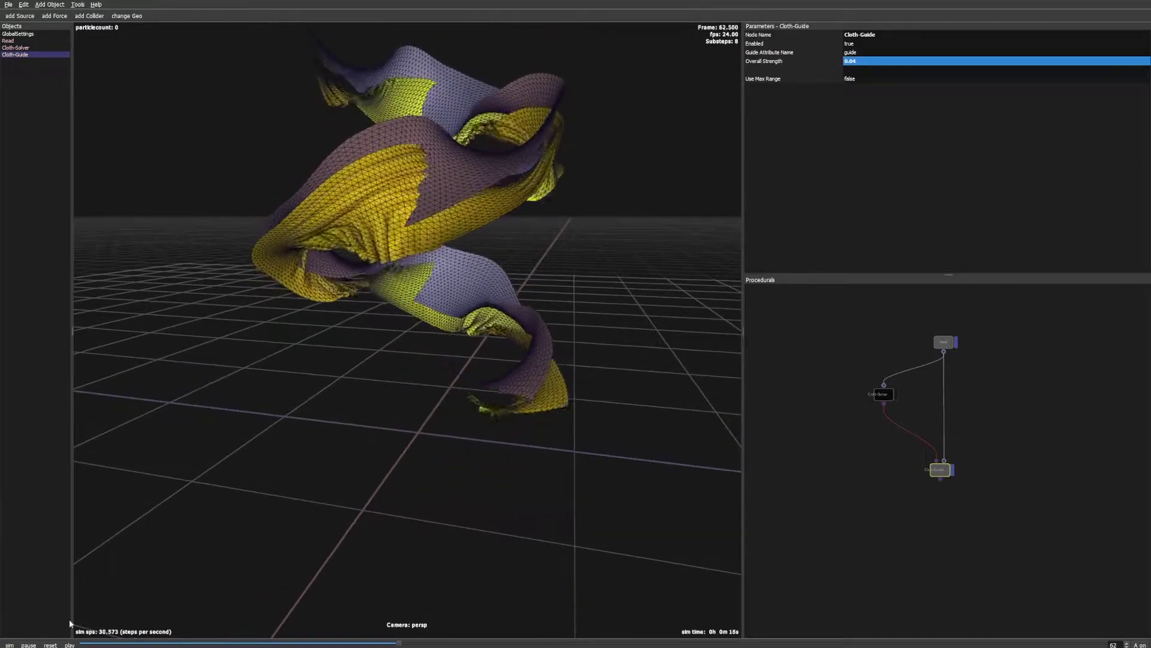
pyautogui.click(51, 644)
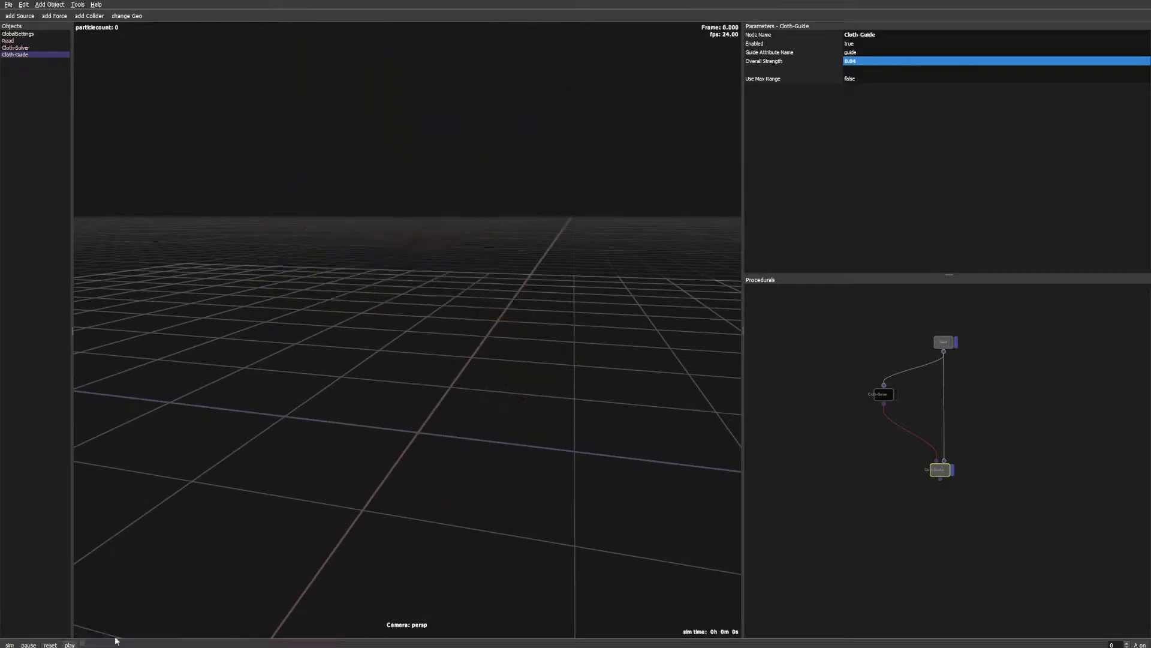
# Step: Add a Force node and insert it after the Cloth-Solver
pyautogui.click(847, 477)
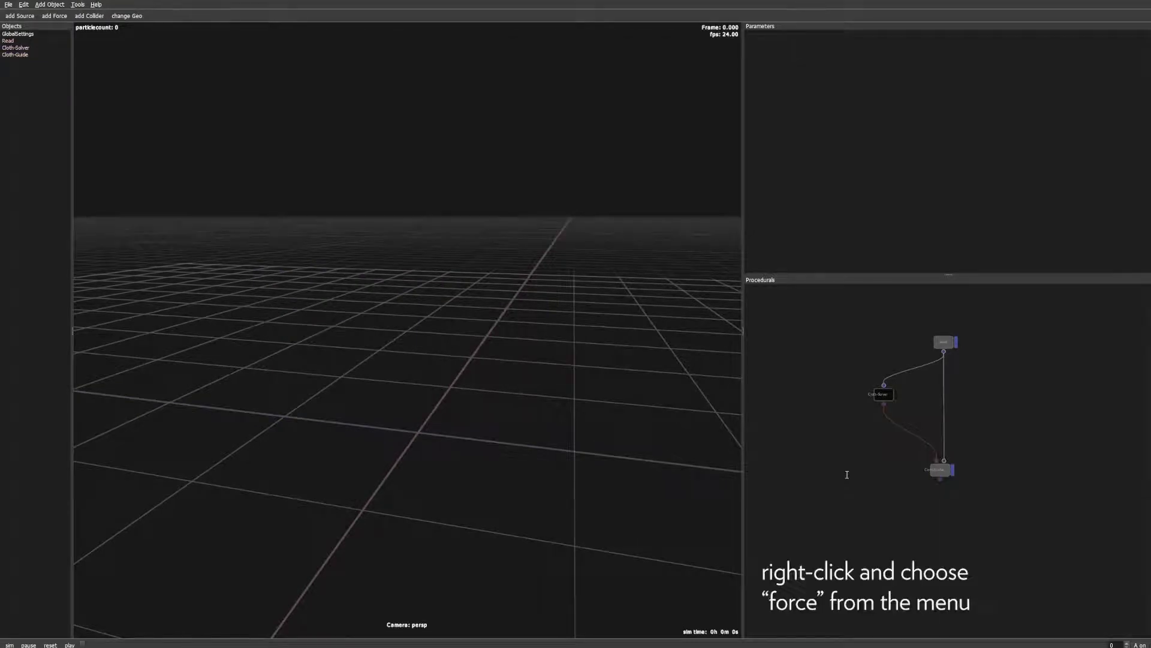
pyautogui.rightClick(847, 474)
pyautogui.click(848, 478)
pyautogui.moveTo(848, 477); pyautogui.dragTo(893, 436)
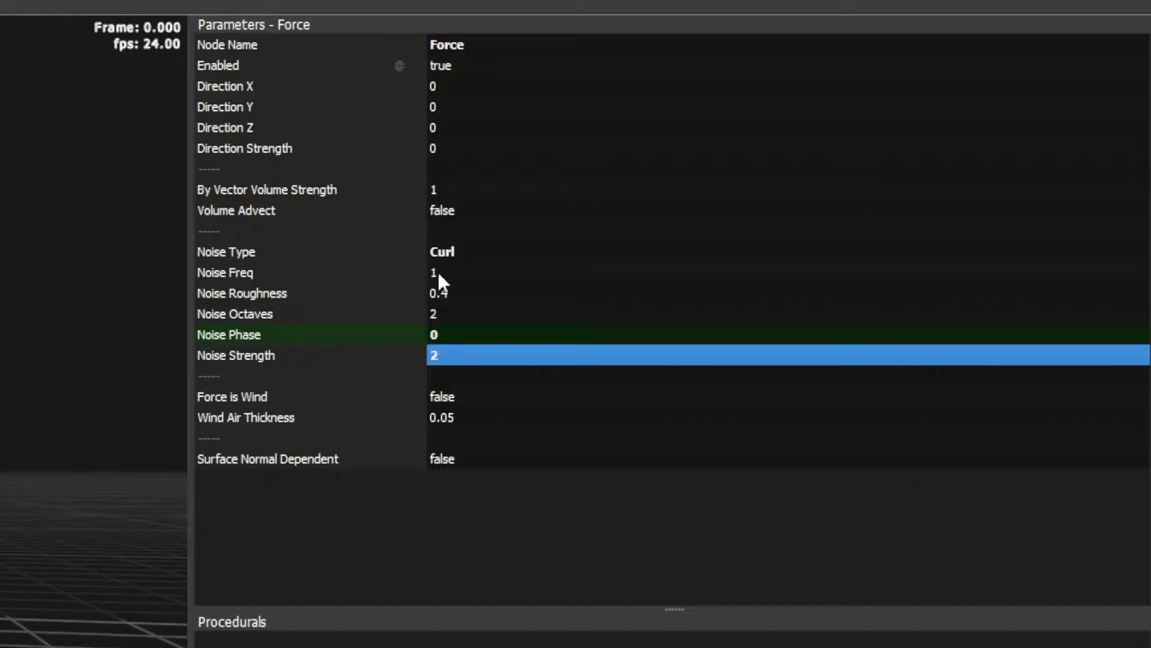
# Step: Set the Force node's noise frequency to 4 and play the simulation
pyautogui.doubleClick(438, 271)
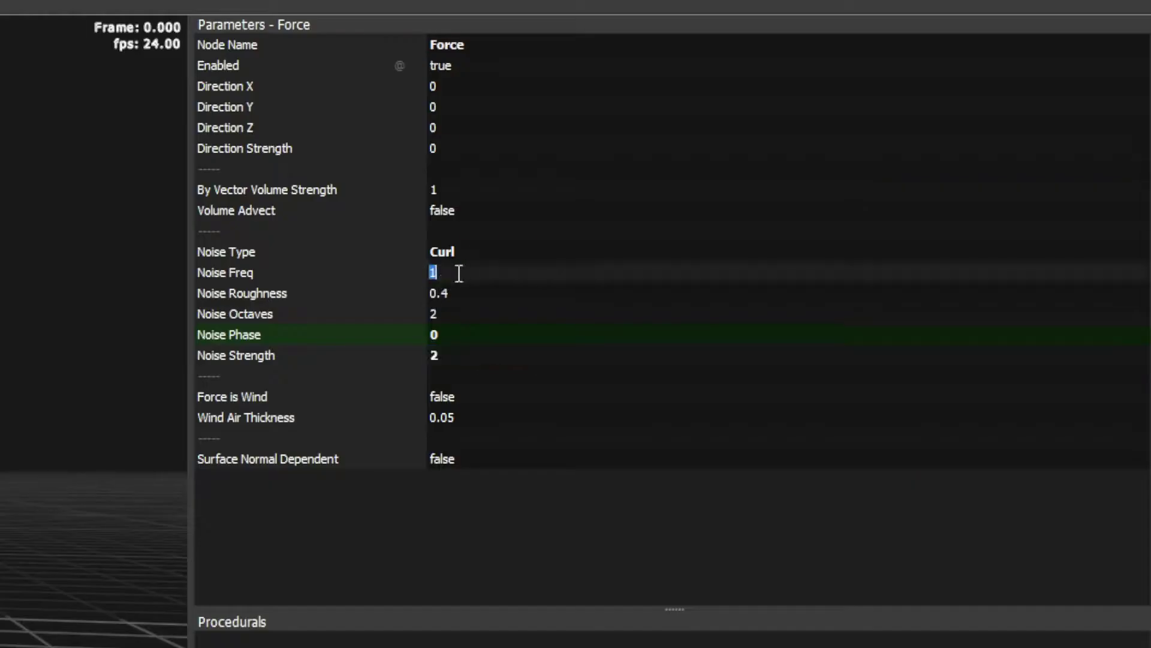
pyautogui.write('4')
pyautogui.press('Return')
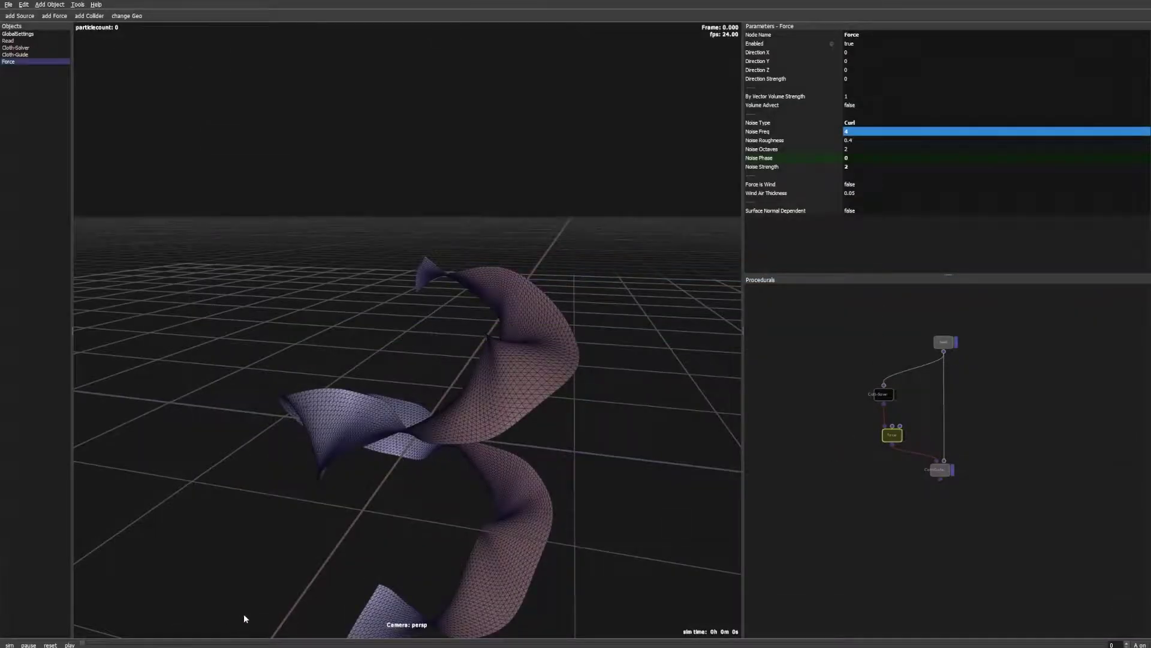
pyautogui.click(18, 644)
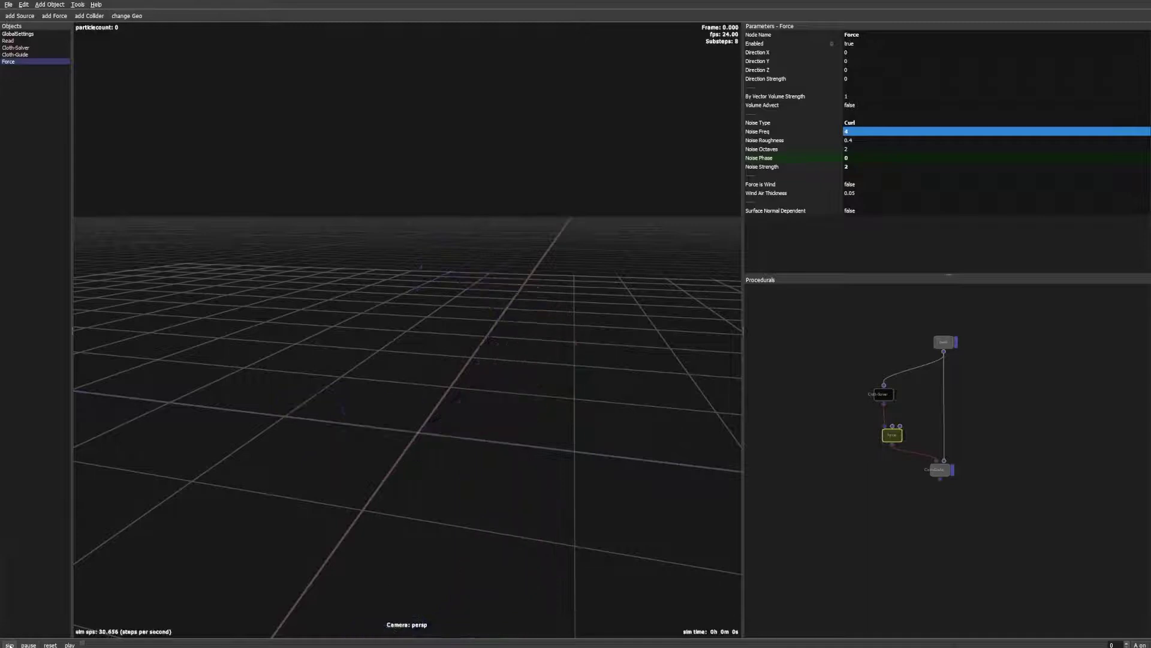
# Step: Reset the sim to frame 0 and set Cloth-Solver's Create Initial Constraints to false
pyautogui.click(939, 471)
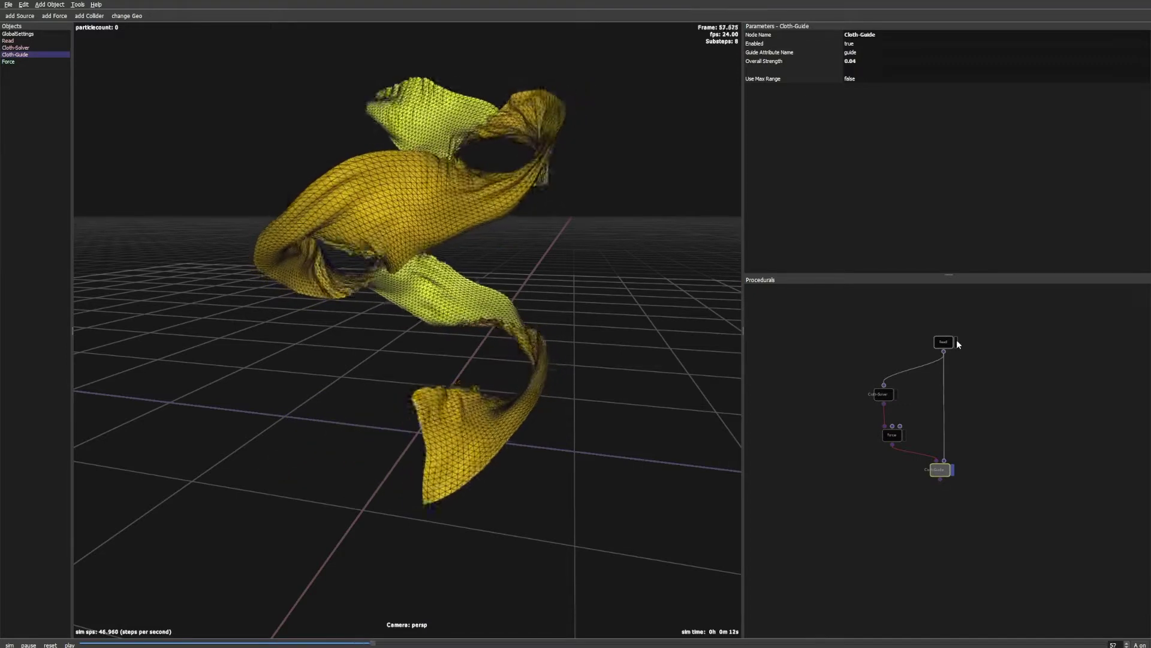
pyautogui.click(881, 451)
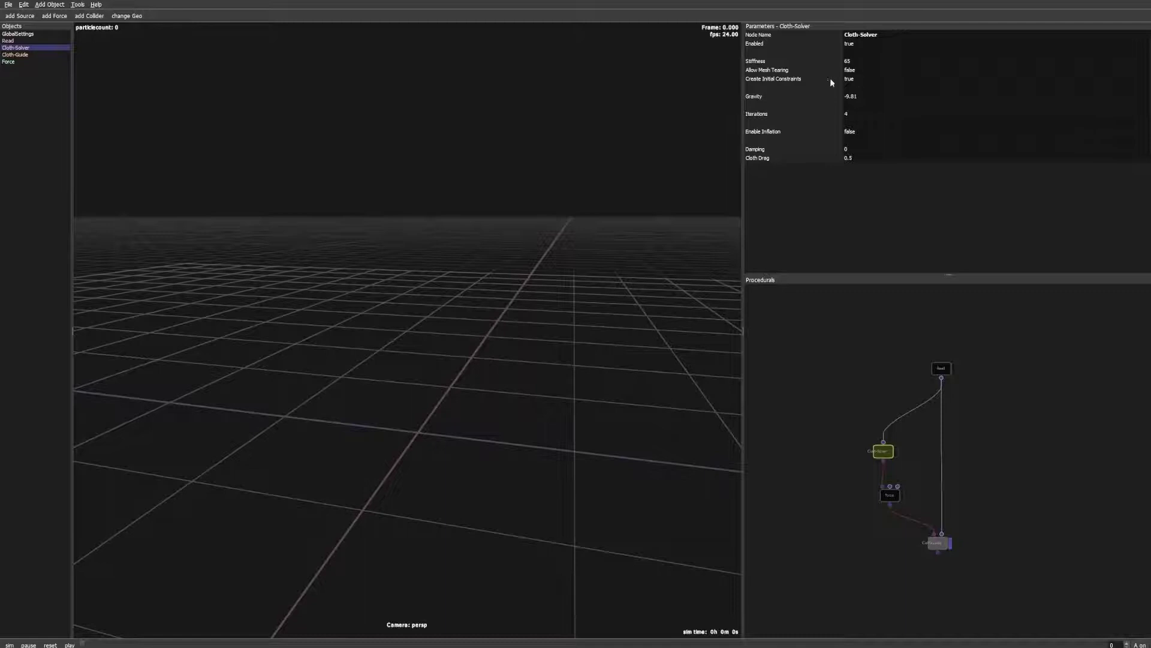
pyautogui.click(795, 80)
# Step: Move the Force and Cloth-Solver nodes down to make room above
pyautogui.click(830, 390)
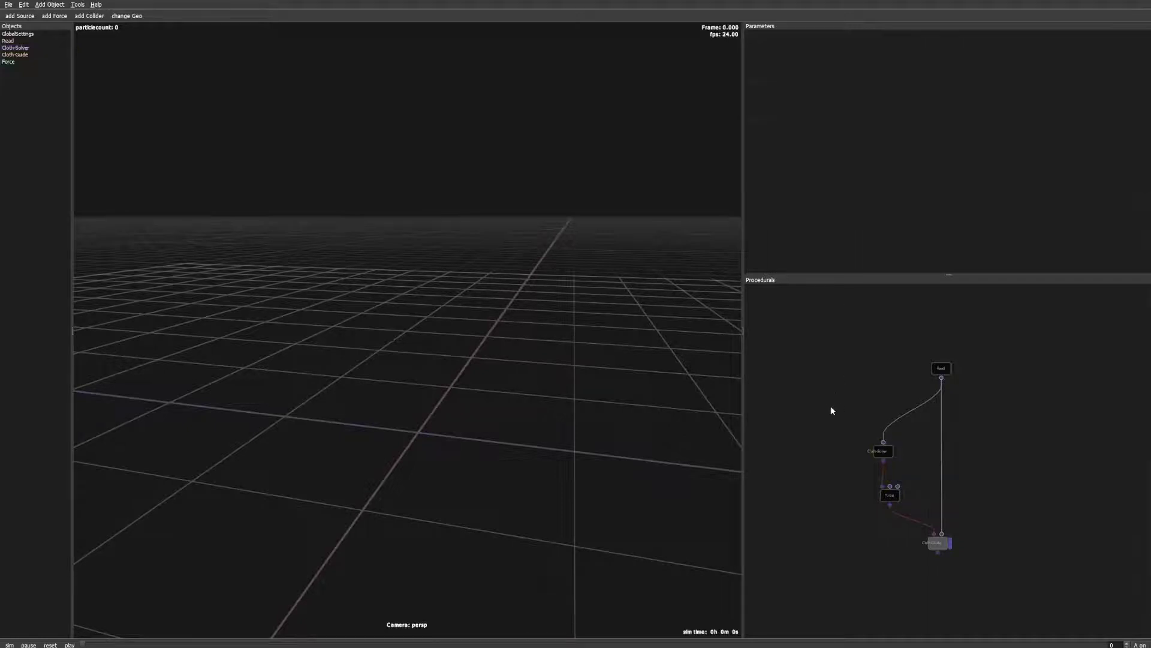
pyautogui.moveTo(893, 495); pyautogui.dragTo(892, 500)
pyautogui.moveTo(883, 451); pyautogui.dragTo(882, 457)
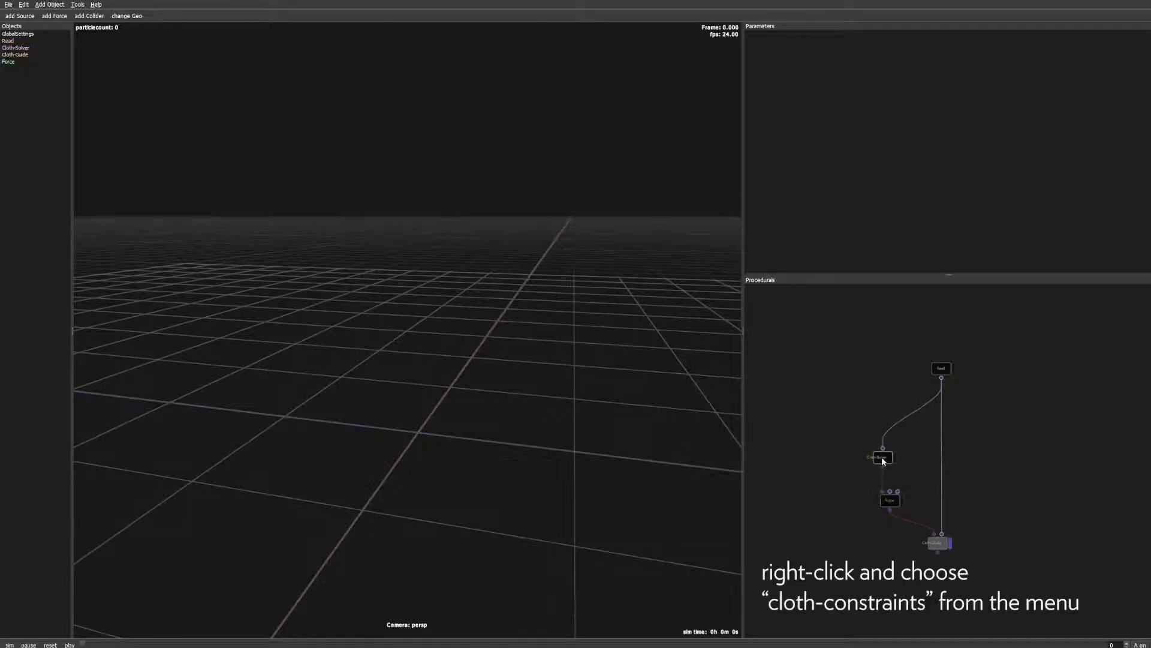
# Step: Add a Cloth-Constraints node below Read and drop it onto the Read→Cloth-Solver wire
pyautogui.rightClick(864, 397)
pyautogui.click(865, 401)
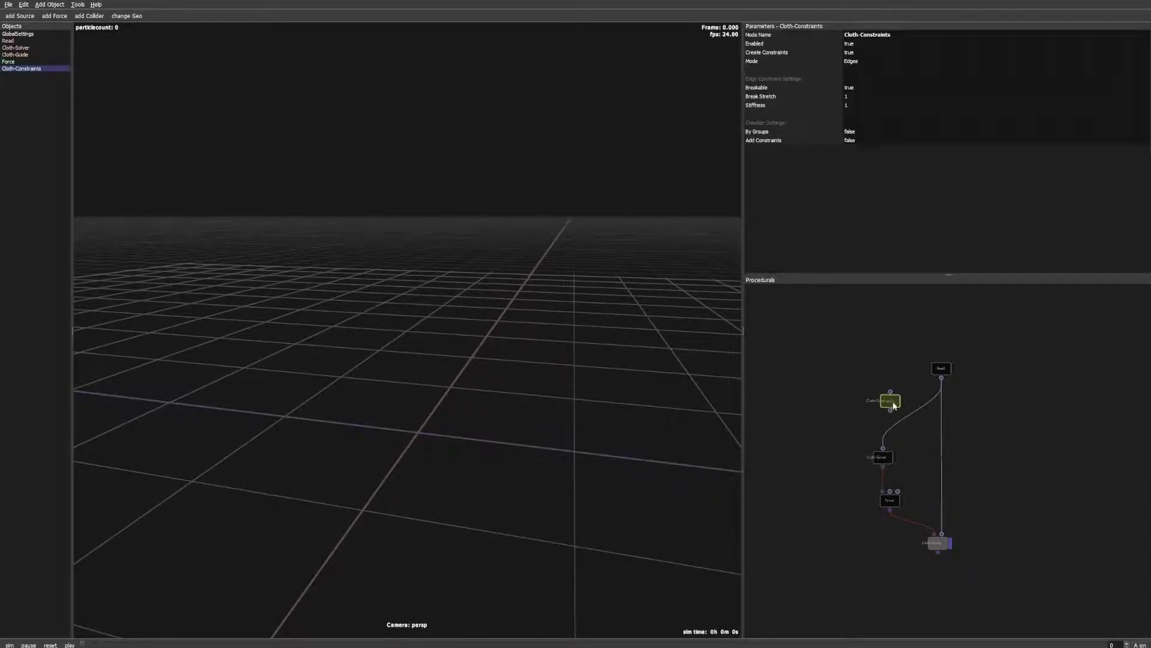
pyautogui.moveTo(901, 414); pyautogui.dragTo(885, 420)
pyautogui.moveTo(885, 420); pyautogui.dragTo(885, 408)
pyautogui.click(847, 425)
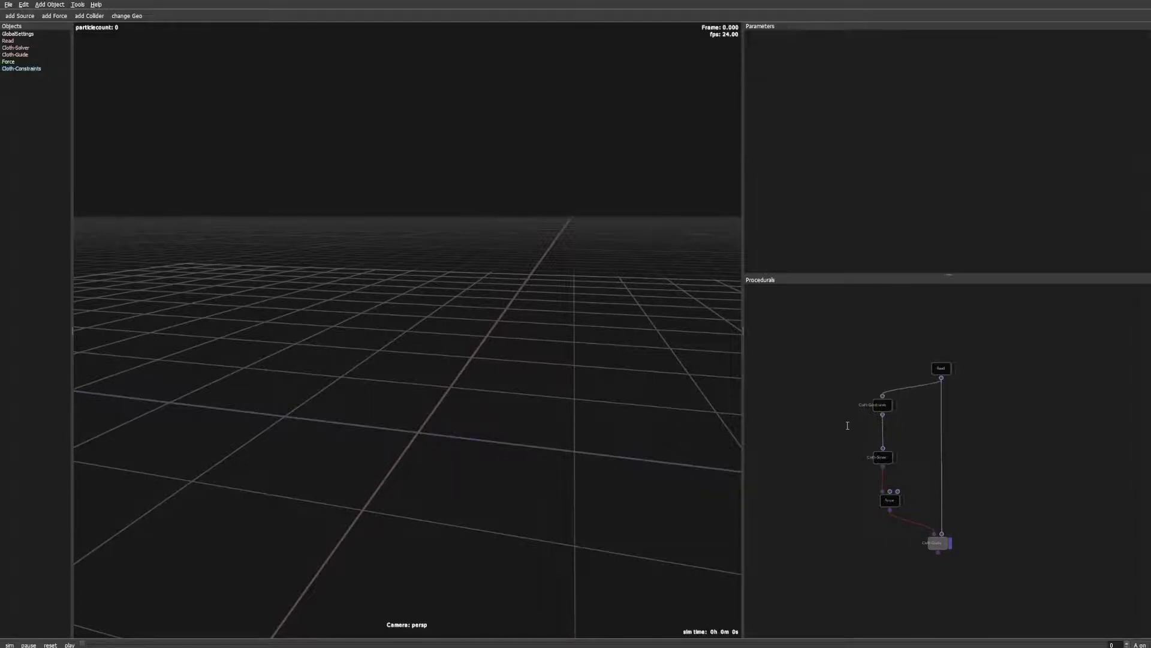
# Step: Duplicate Cloth-Constraints before Cloth-Solver and switch the copy's Mode from Edges to Points
pyautogui.hotkey('ctrl', 'v')
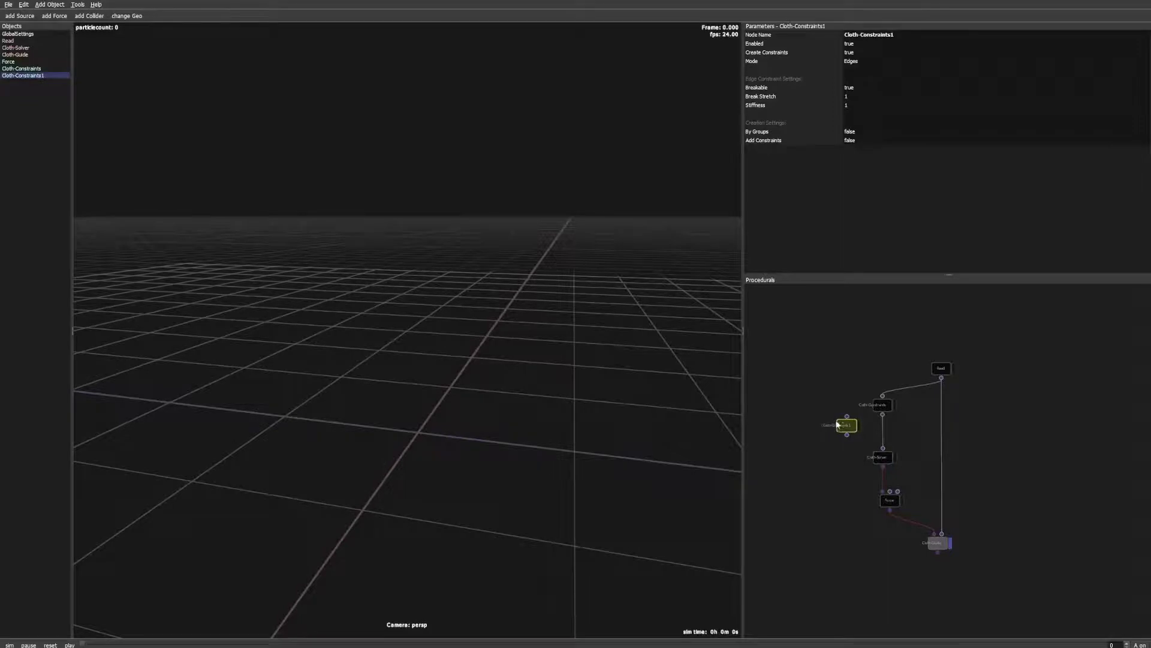
pyautogui.moveTo(847, 425); pyautogui.dragTo(880, 433)
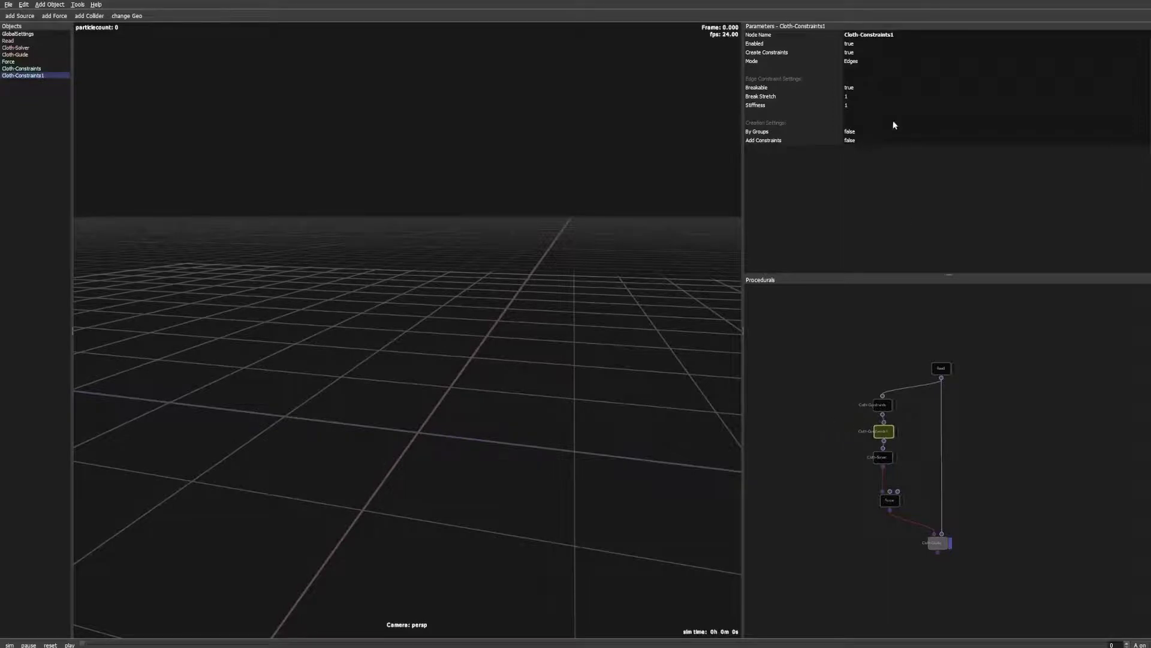
pyautogui.click(860, 61)
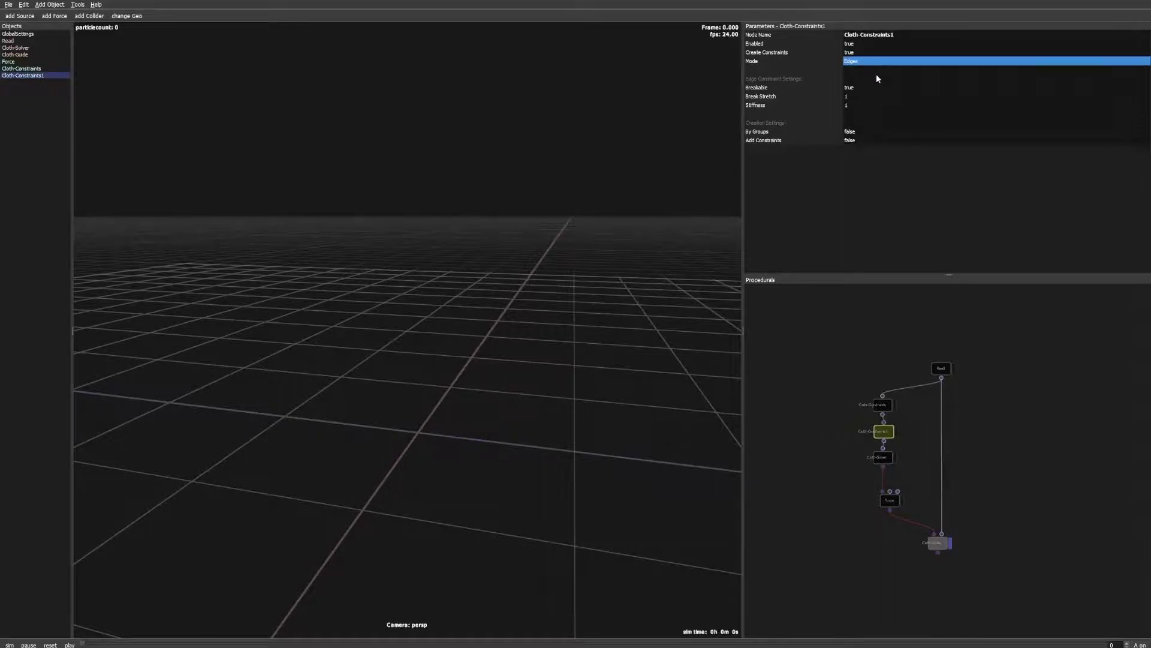
pyautogui.click(876, 74)
# Step: Shift the constraint nodes higher and add an unconnected Visualize-Constraints node
pyautogui.click(836, 415)
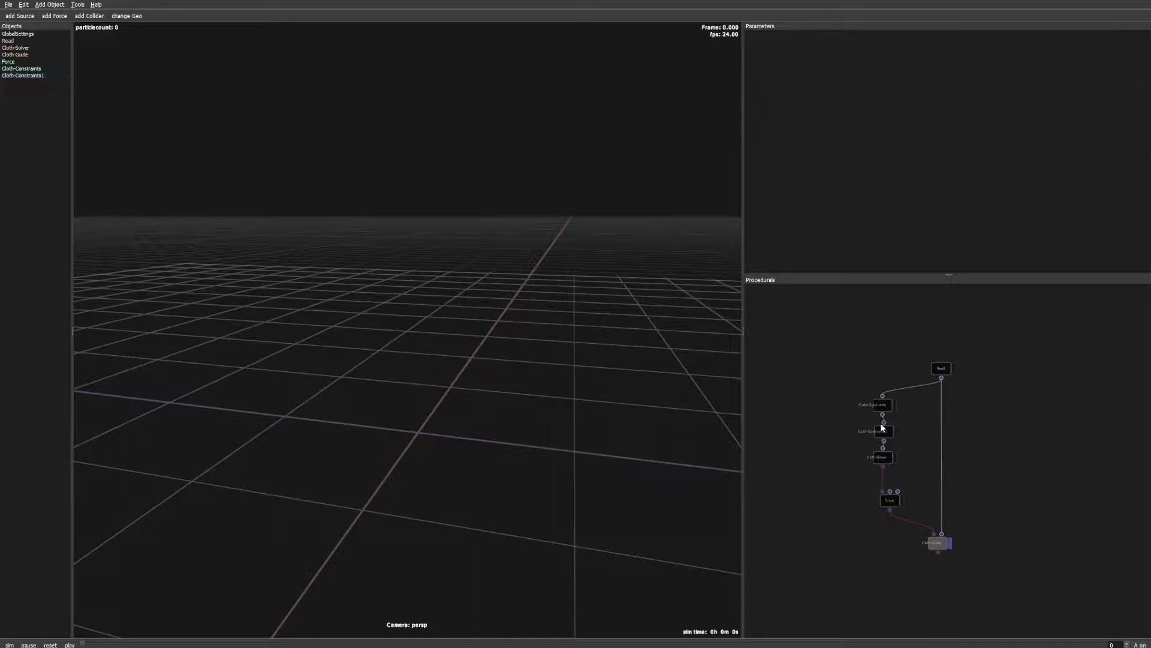
pyautogui.moveTo(886, 431); pyautogui.dragTo(885, 400)
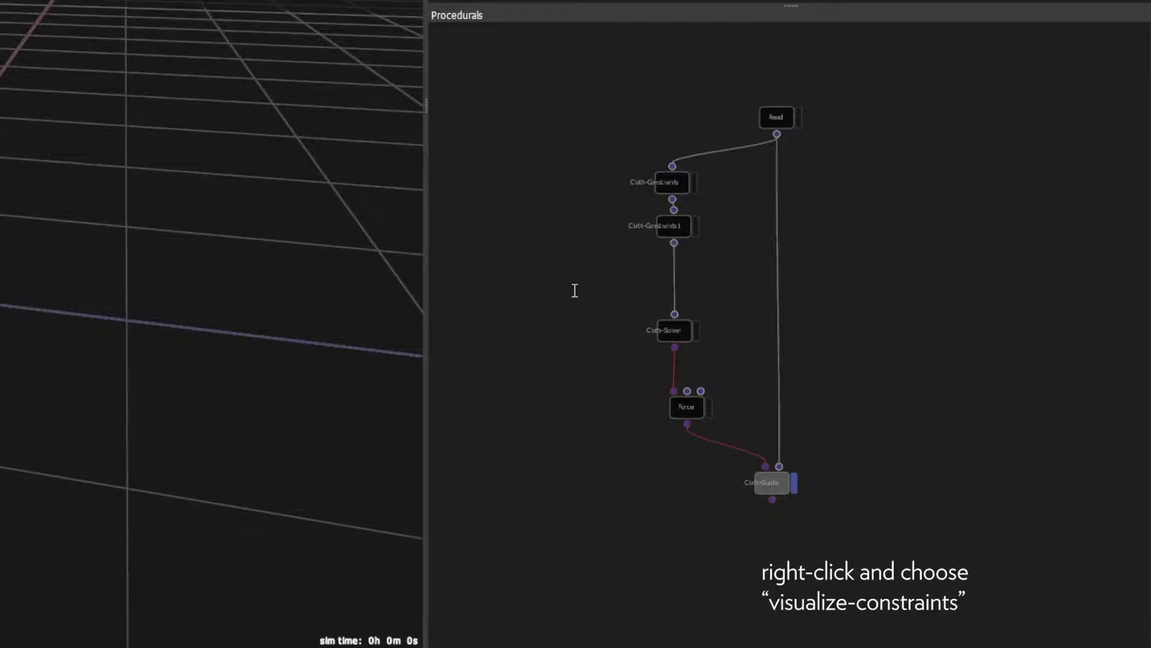
pyautogui.click(574, 290)
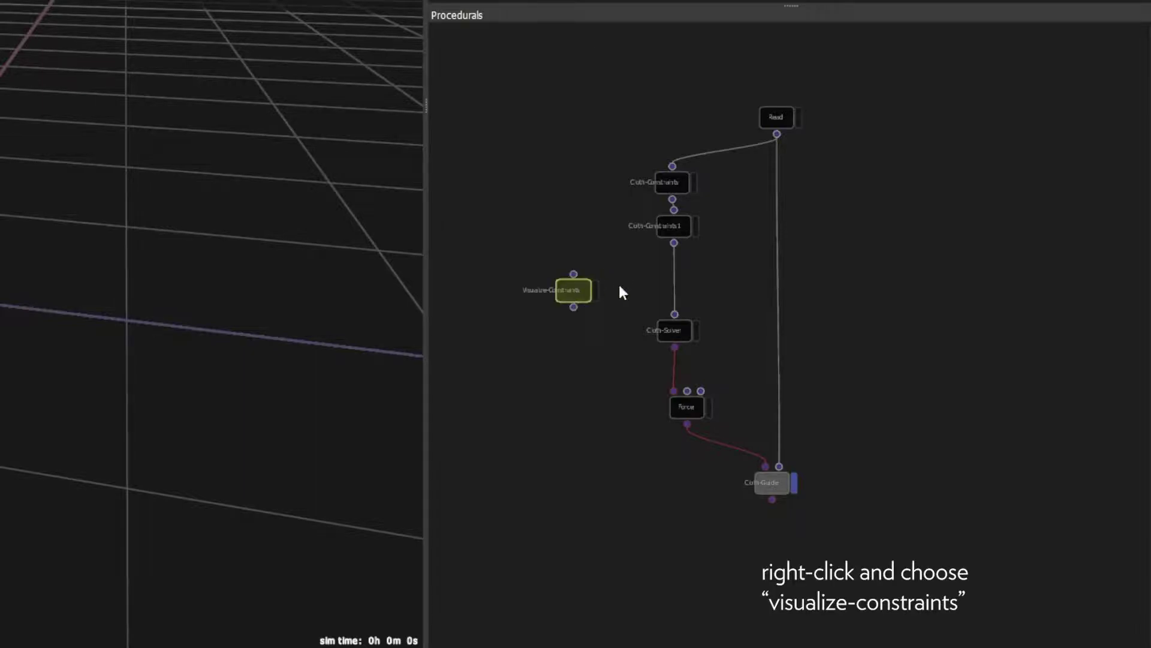
# Step: Feed Cloth-Constraints1 into Visualize-Constraints, display it, and orbit around the grey constraint mesh
pyautogui.moveTo(588, 268); pyautogui.dragTo(547, 288)
pyautogui.click(568, 291)
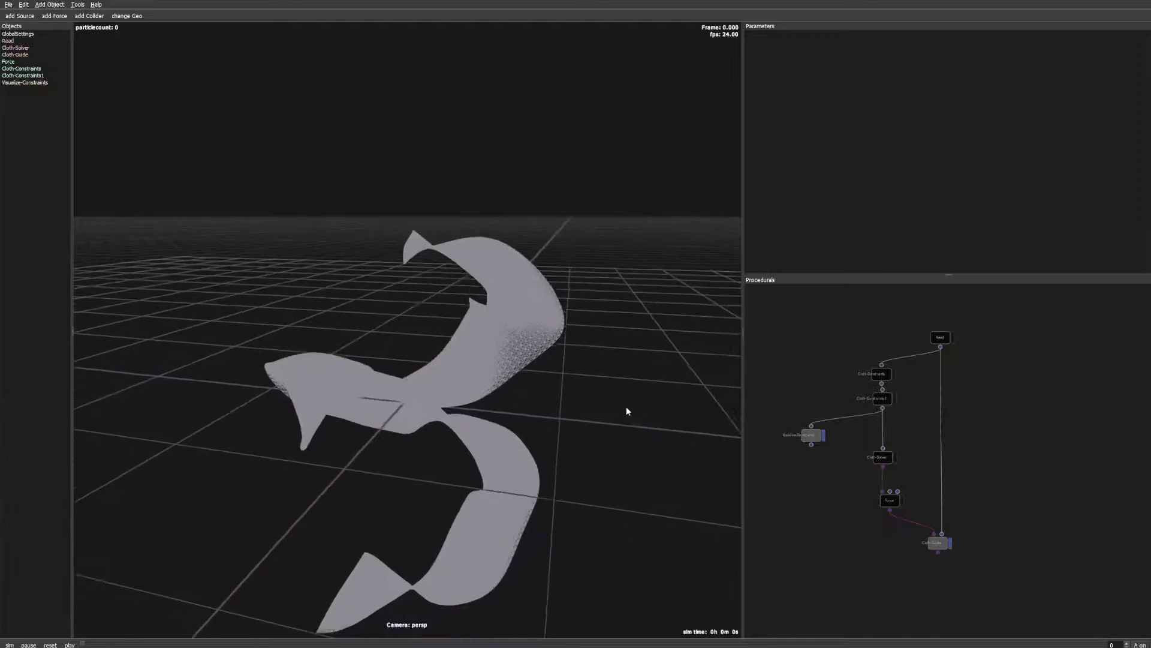
pyautogui.scroll(5, 606, 401)
pyautogui.scroll(2, 605, 397)
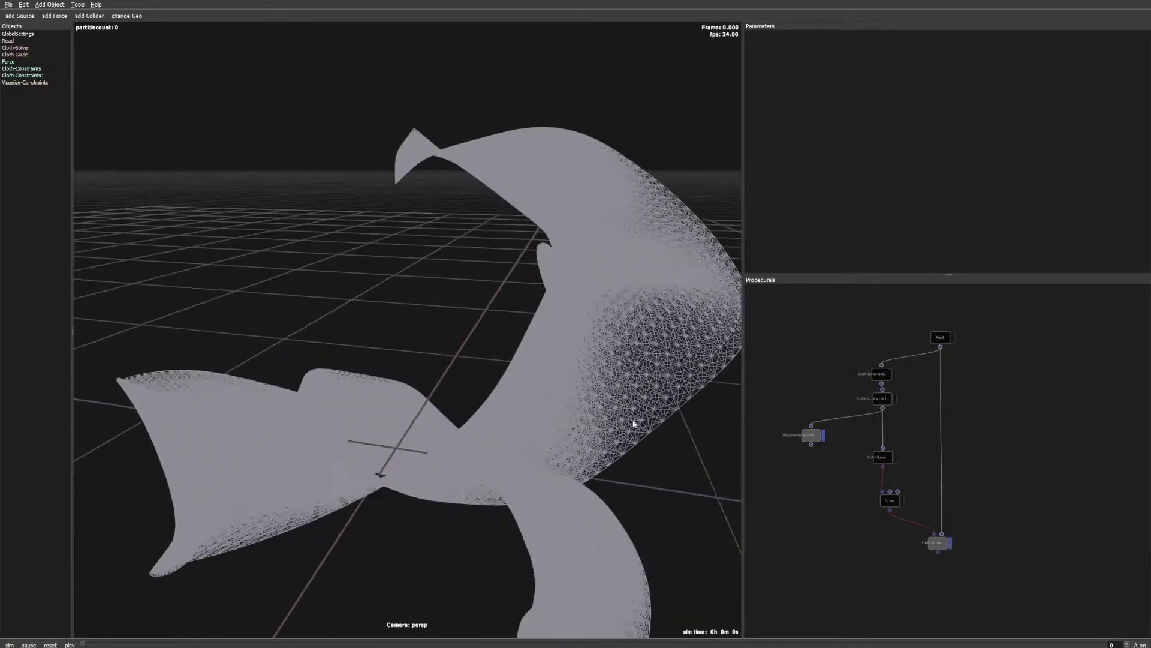
pyautogui.scroll(4, 646, 409)
pyautogui.moveTo(647, 409); pyautogui.dragTo(564, 409, button='middle')
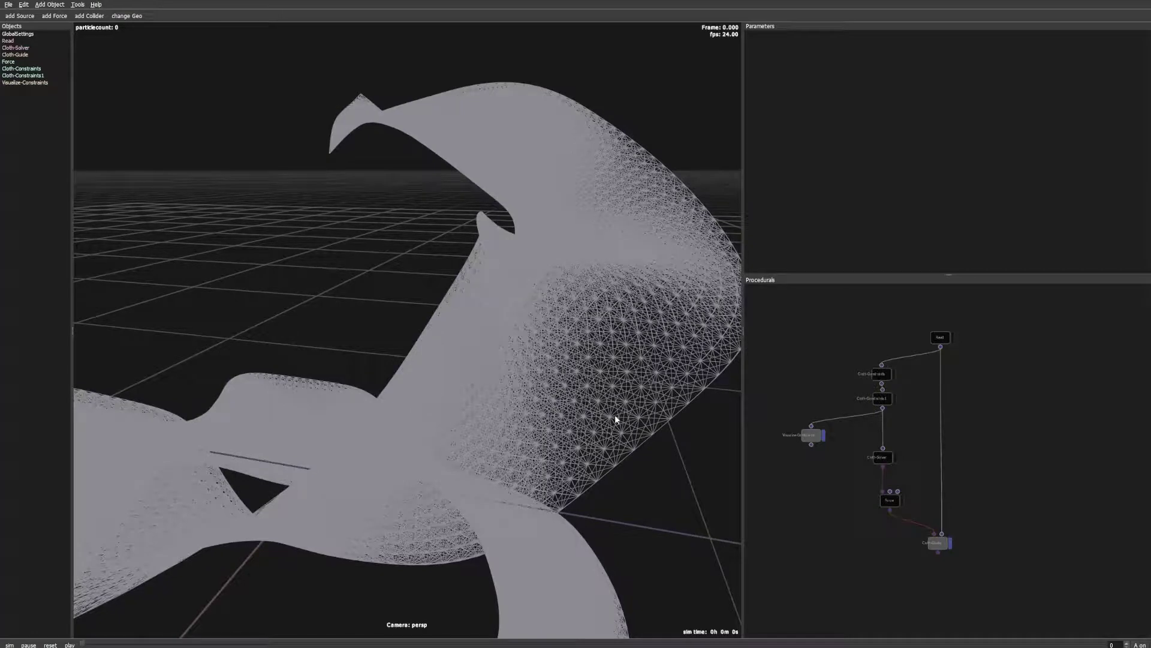
pyautogui.scroll(-8, 646, 415)
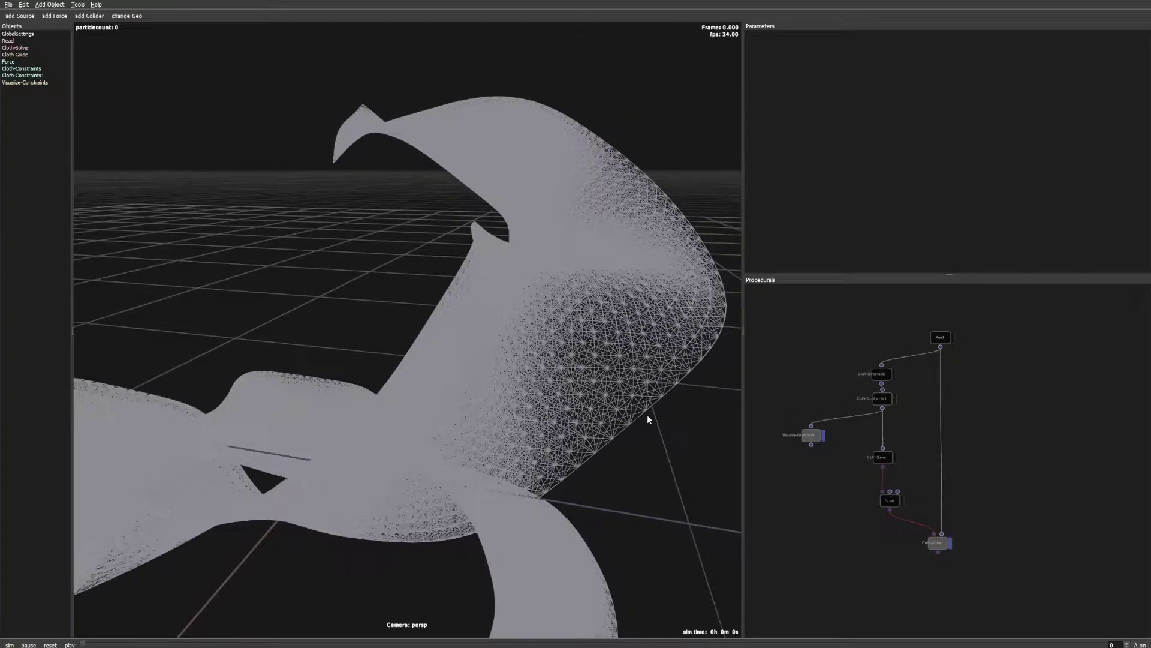
pyautogui.moveTo(541, 427); pyautogui.dragTo(649, 329, button='middle')
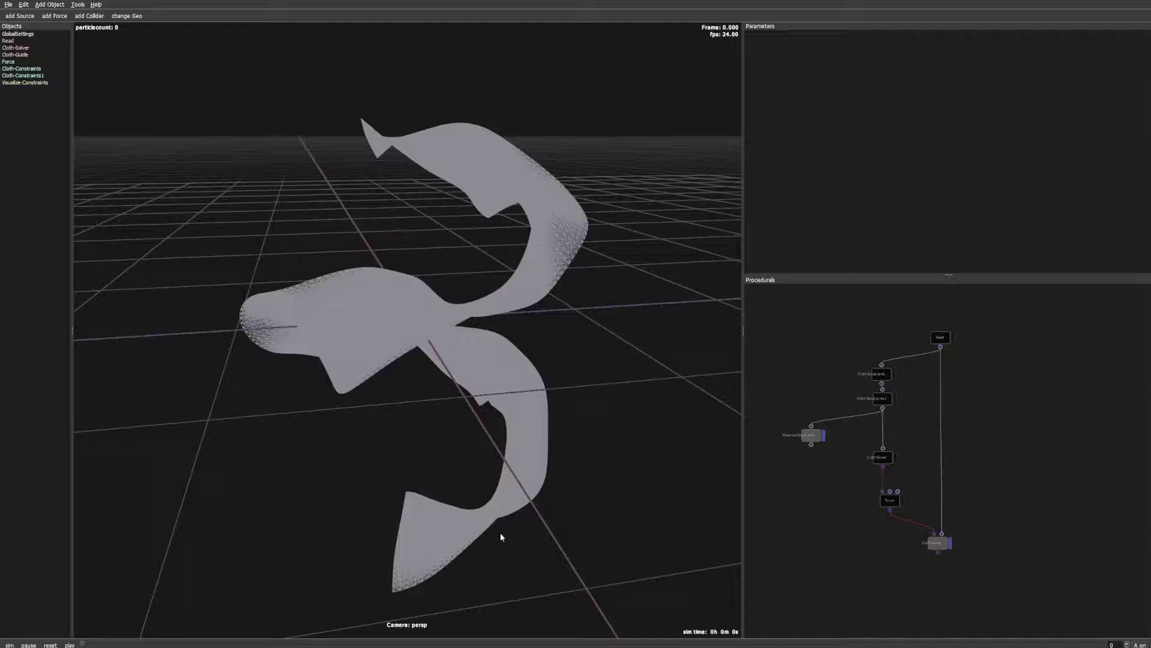
# Step: Hide the constraint visualization, move the Read node higher, and check its geometry attributes
pyautogui.click(825, 436)
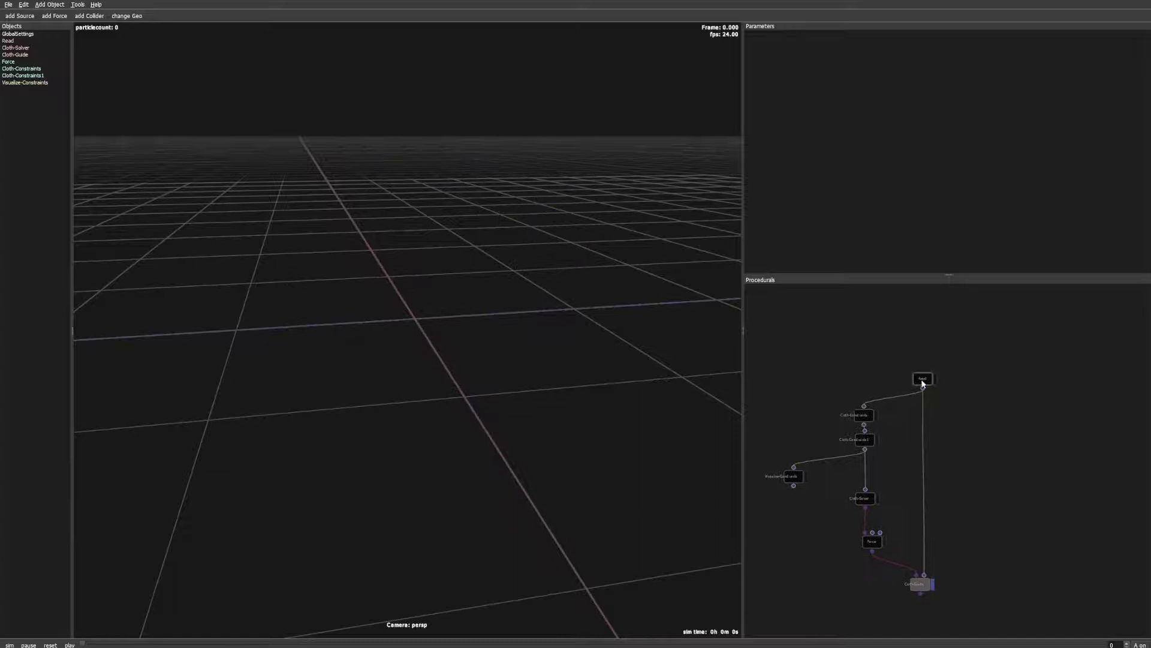
pyautogui.moveTo(923, 383); pyautogui.dragTo(925, 334)
pyautogui.click(922, 332)
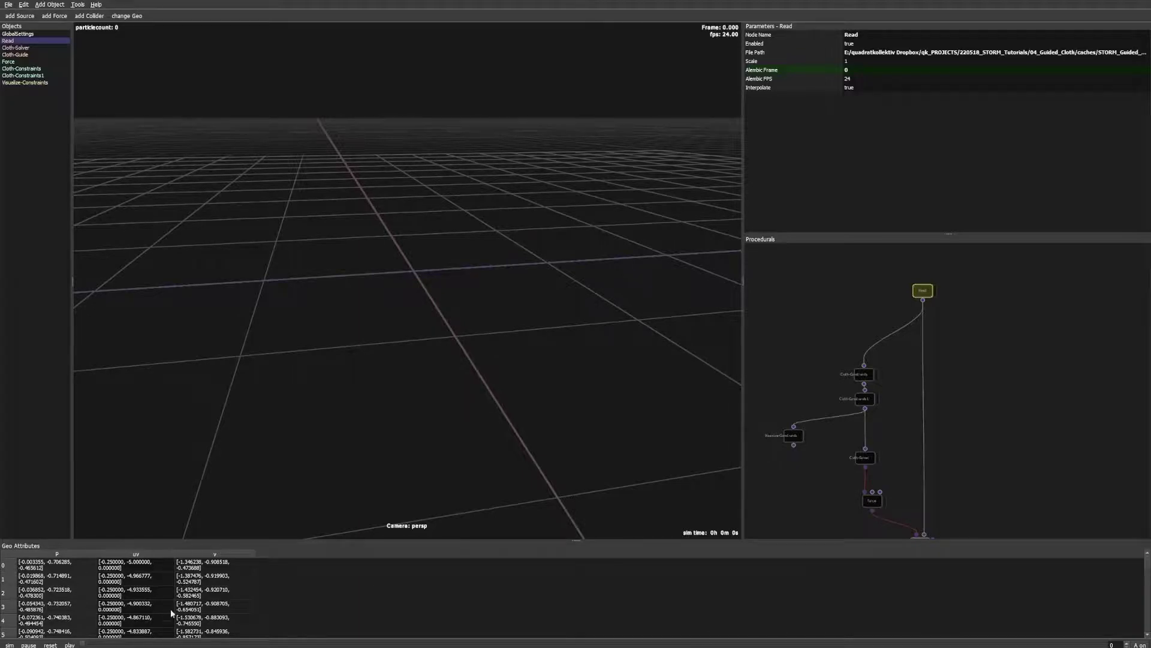
pyautogui.click(820, 378)
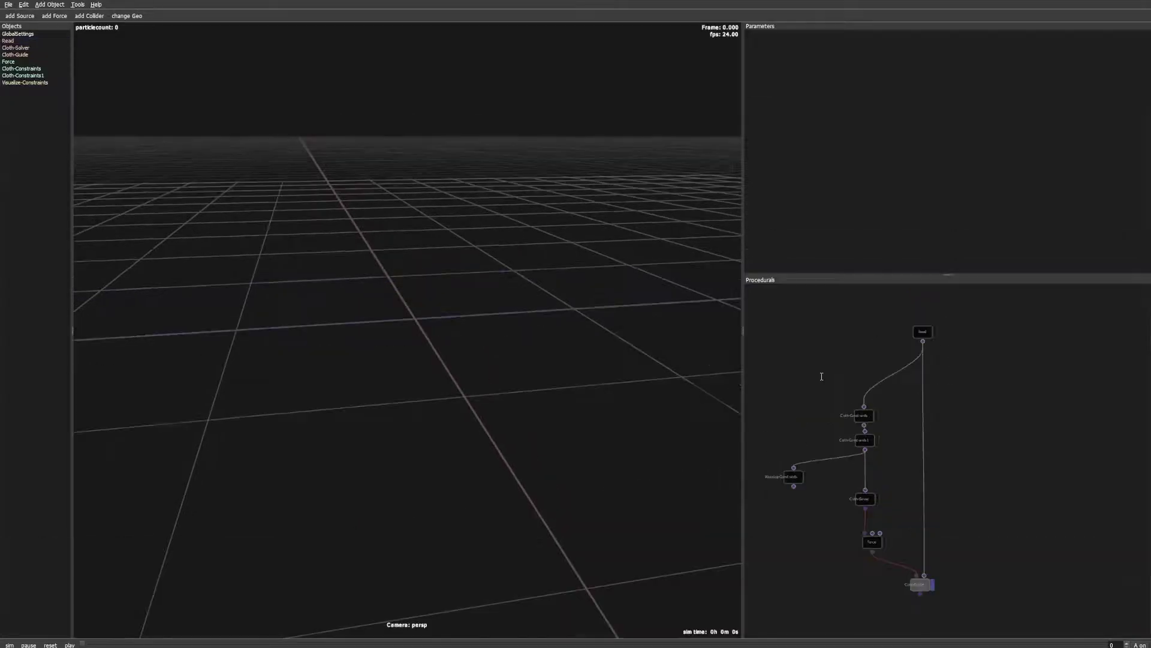
# Step: Insert an Attrib-Set node between Read and Cloth-Constraints that writes attribute P
pyautogui.rightClick(821, 376)
pyautogui.click(820, 376)
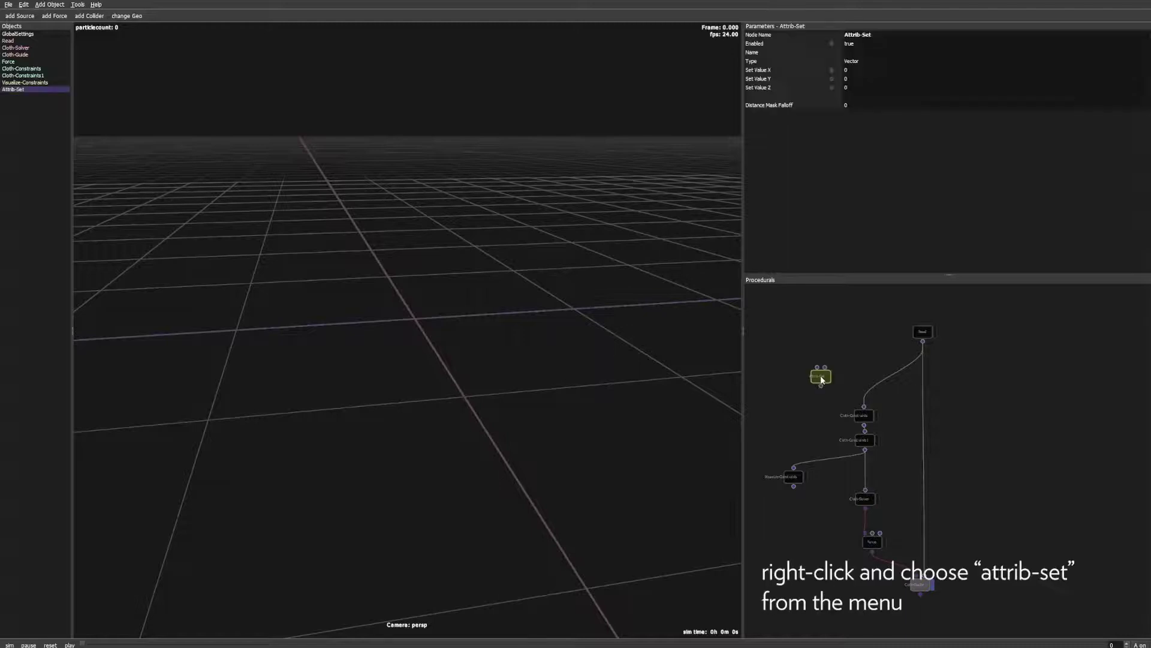
pyautogui.moveTo(820, 375); pyautogui.dragTo(880, 369)
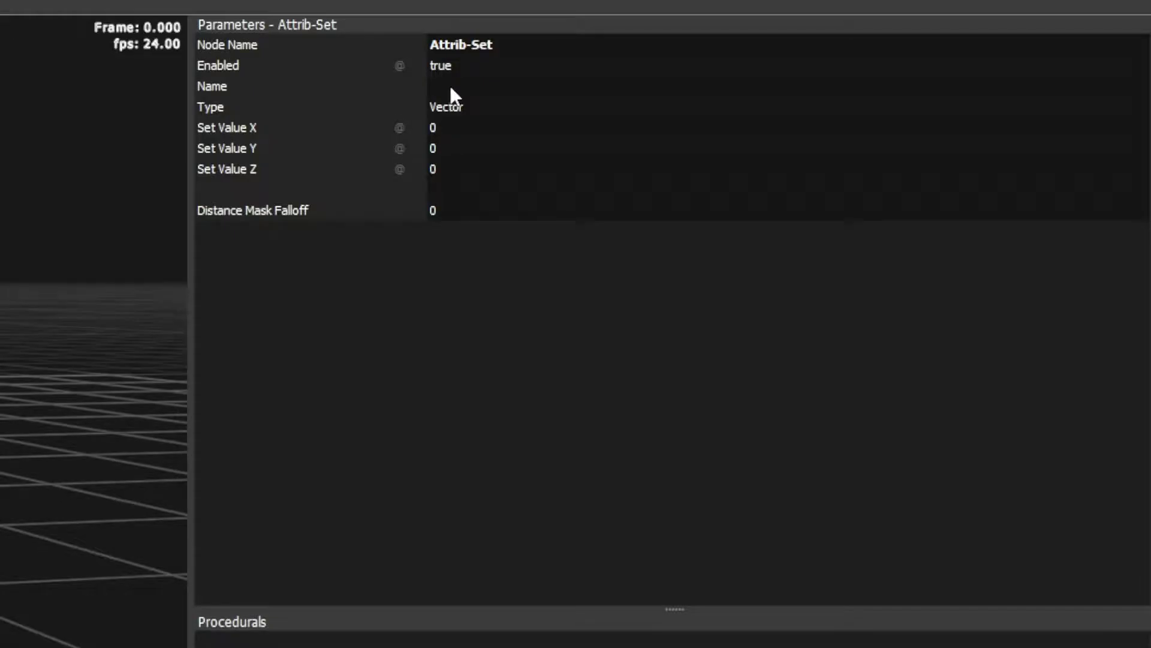
pyautogui.click(449, 86)
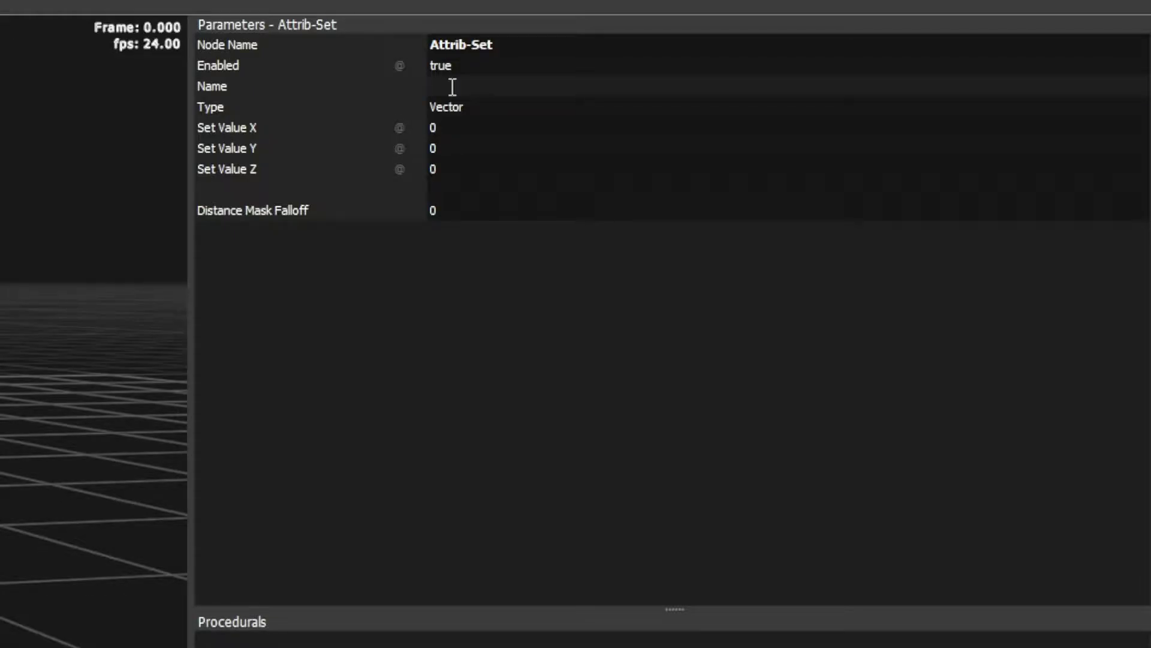
pyautogui.write('P')
pyautogui.click(463, 126)
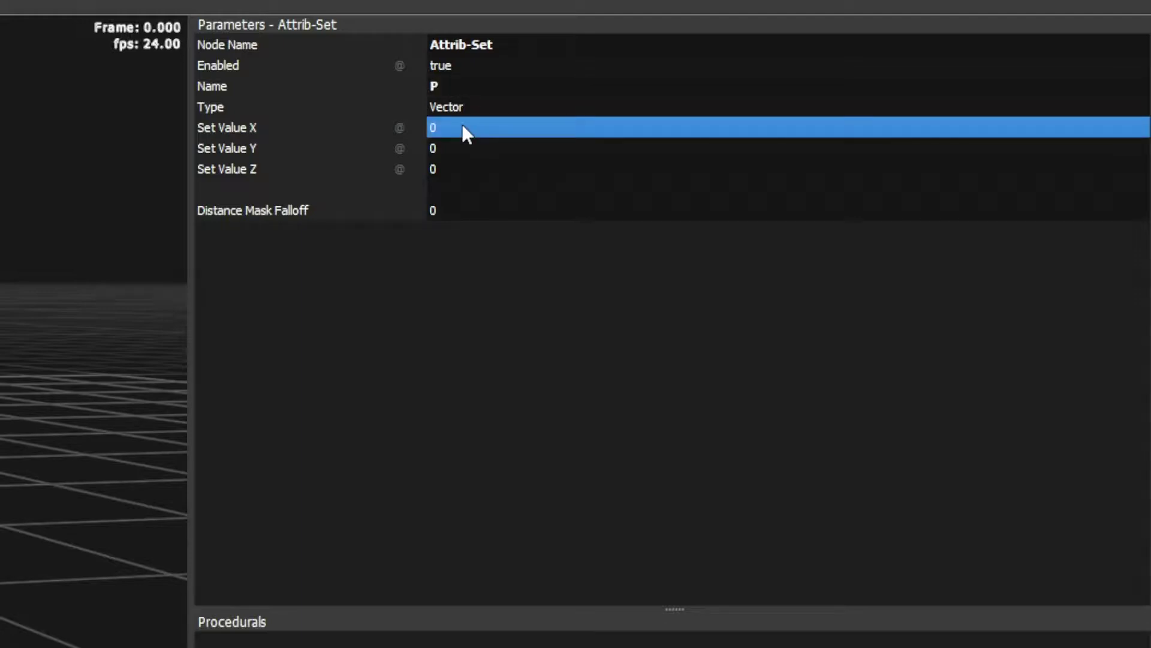
pyautogui.click(463, 128)
pyautogui.click(465, 125)
pyautogui.press('BackSpace')
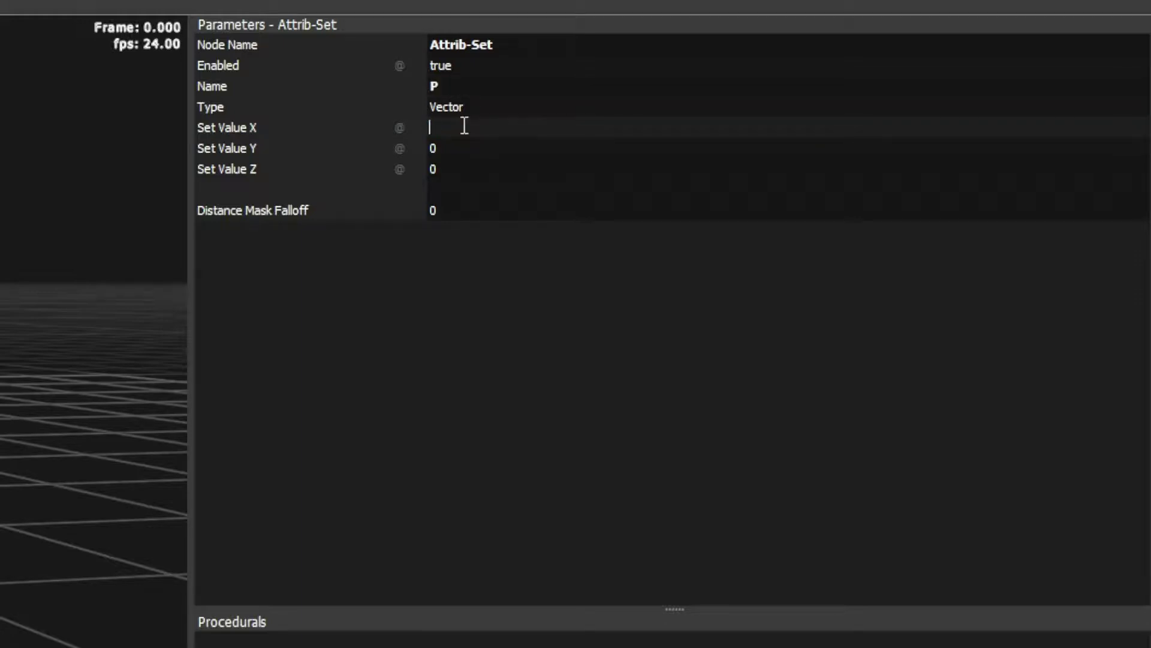
pyautogui.write('@uv.x')
pyautogui.press('Return')
pyautogui.click(460, 168)
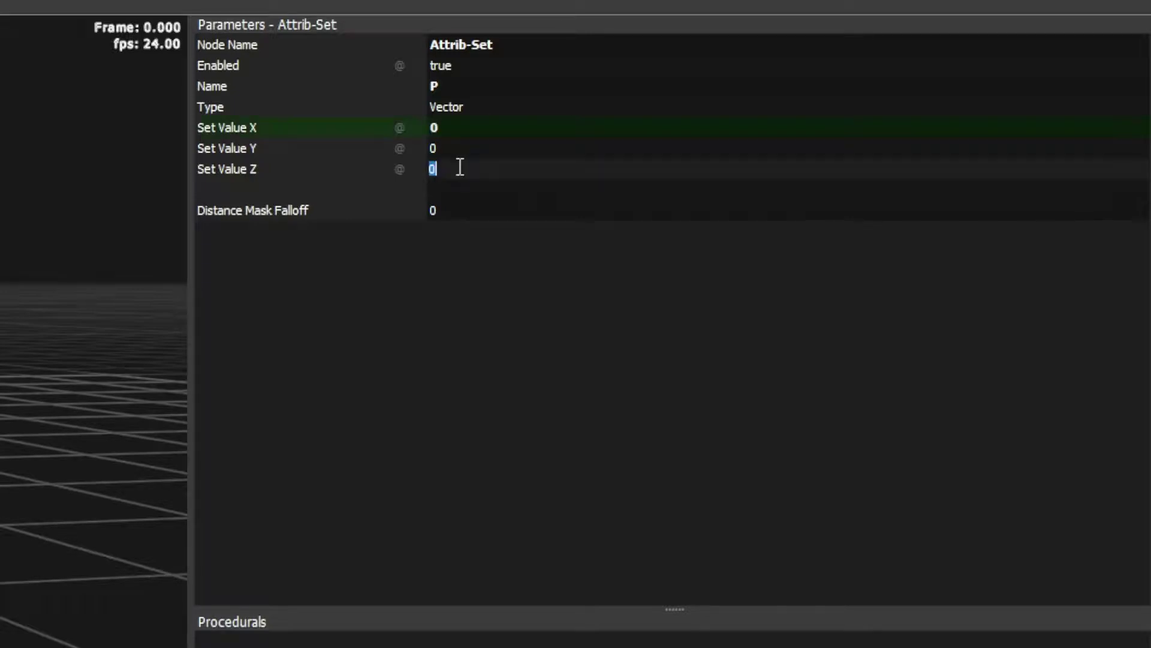
pyautogui.write('@uv.z')
pyautogui.press('Return')
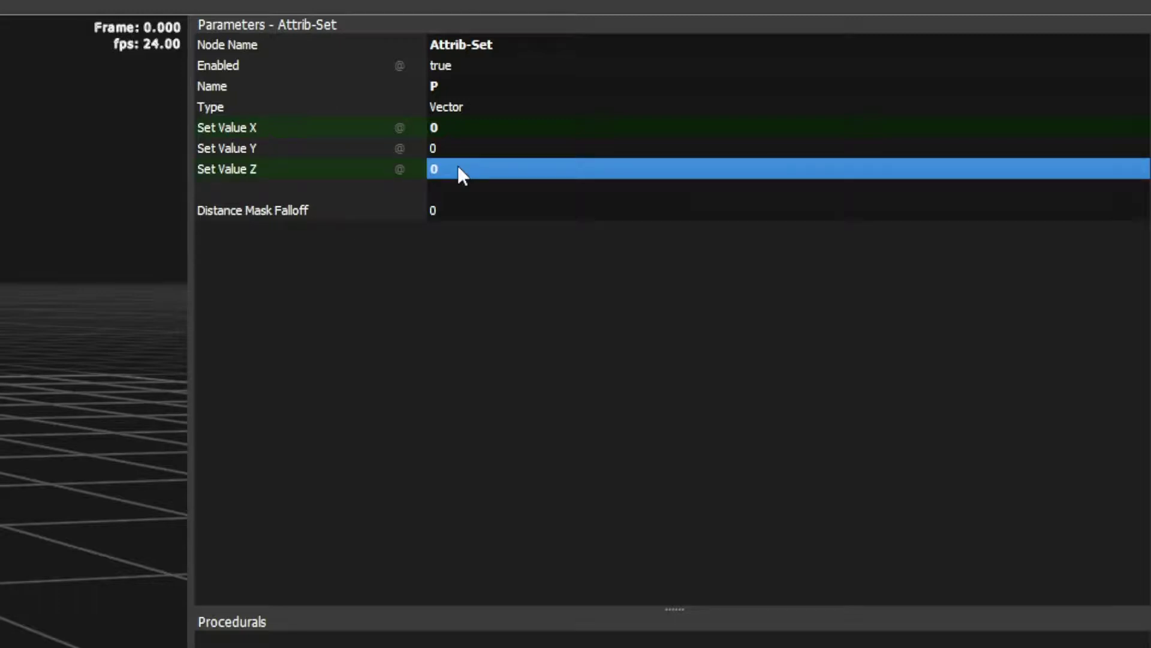
pyautogui.click(495, 169)
pyautogui.click(497, 169)
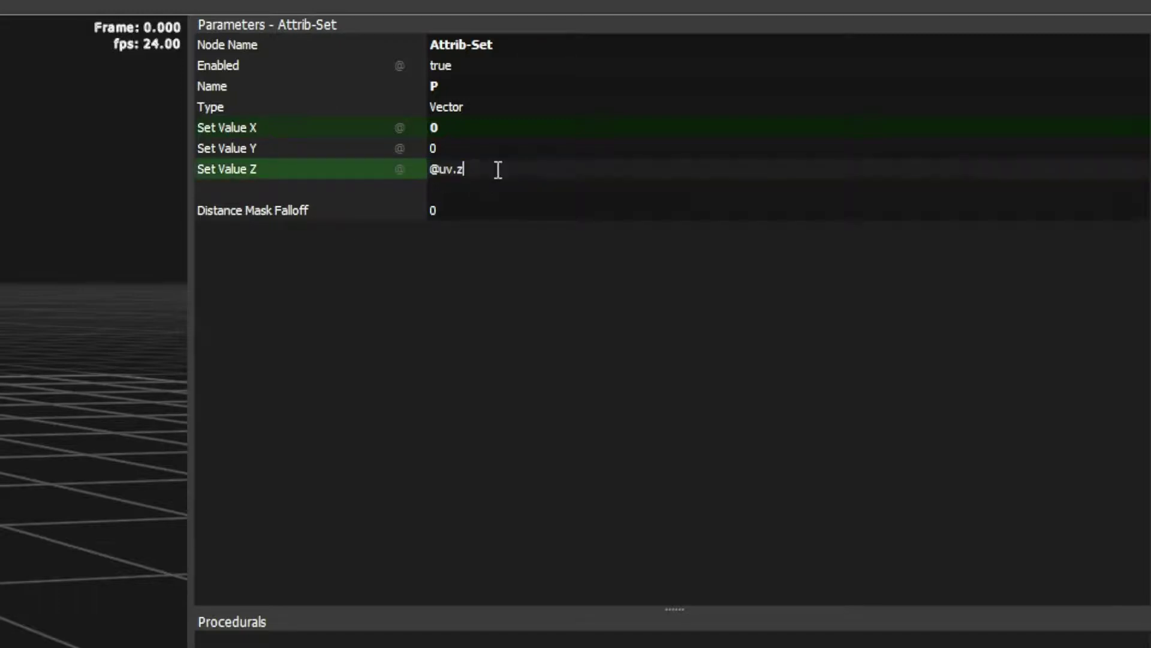
pyautogui.press('BackSpace')
pyautogui.write('y')
pyautogui.press('Return')
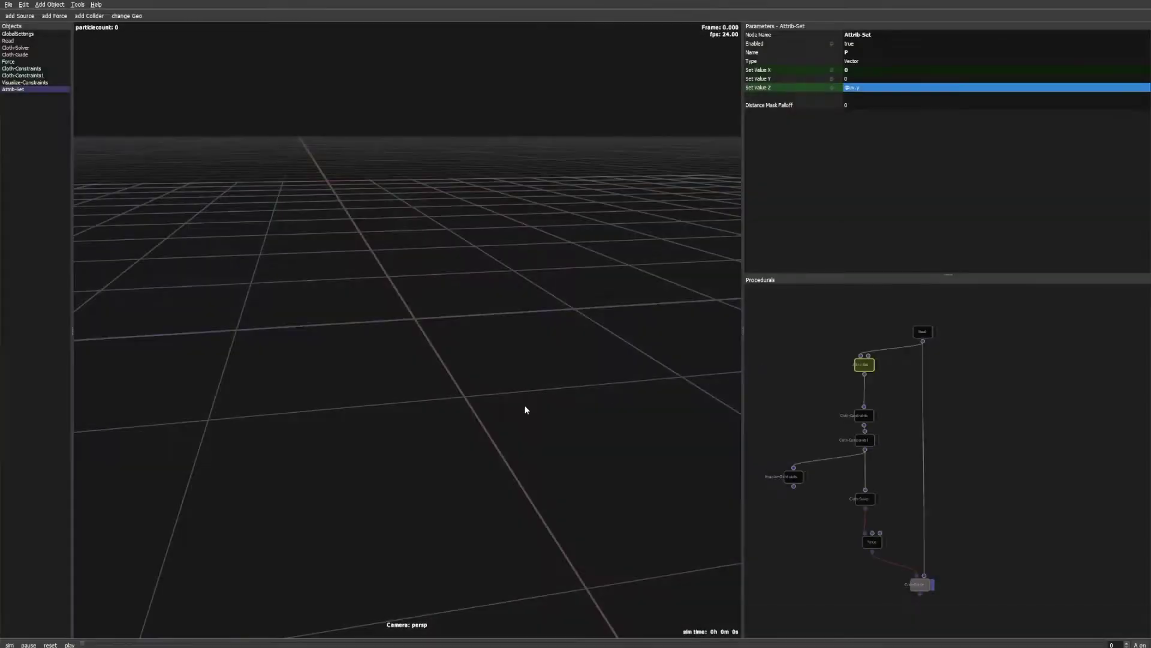
# Step: Compare the flattened Attrib-Set strip with the original Read cloth in the viewport
pyautogui.moveTo(455, 463); pyautogui.dragTo(781, 415, button='middle')
pyautogui.click(876, 365)
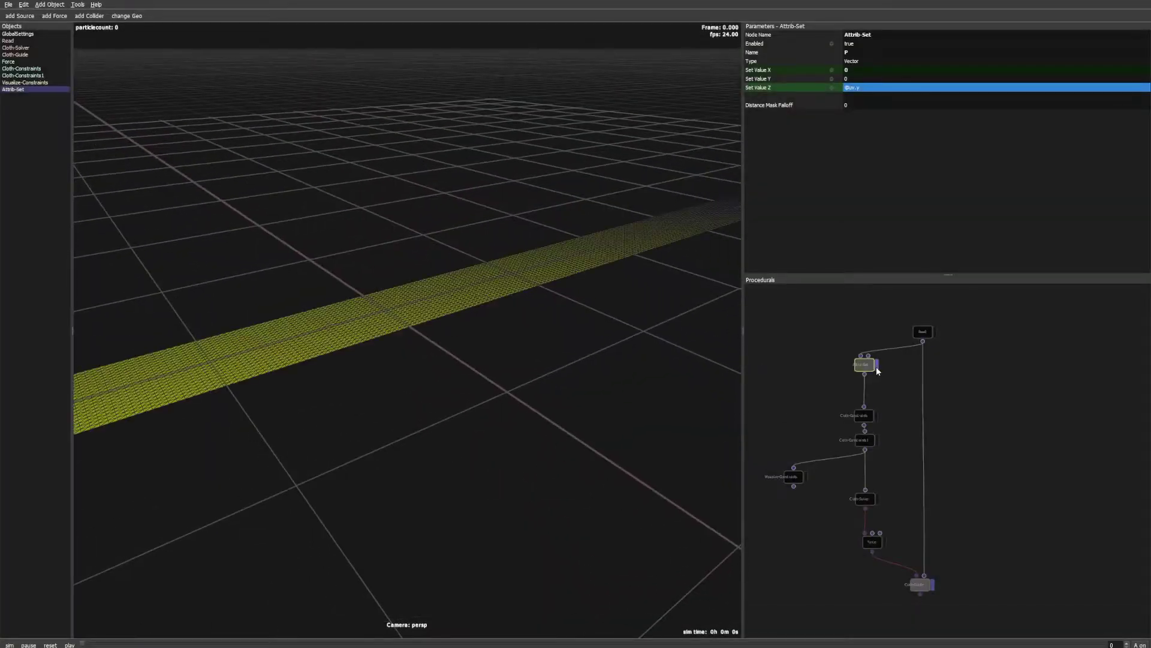
pyautogui.moveTo(575, 426); pyautogui.dragTo(626, 376, button='middle')
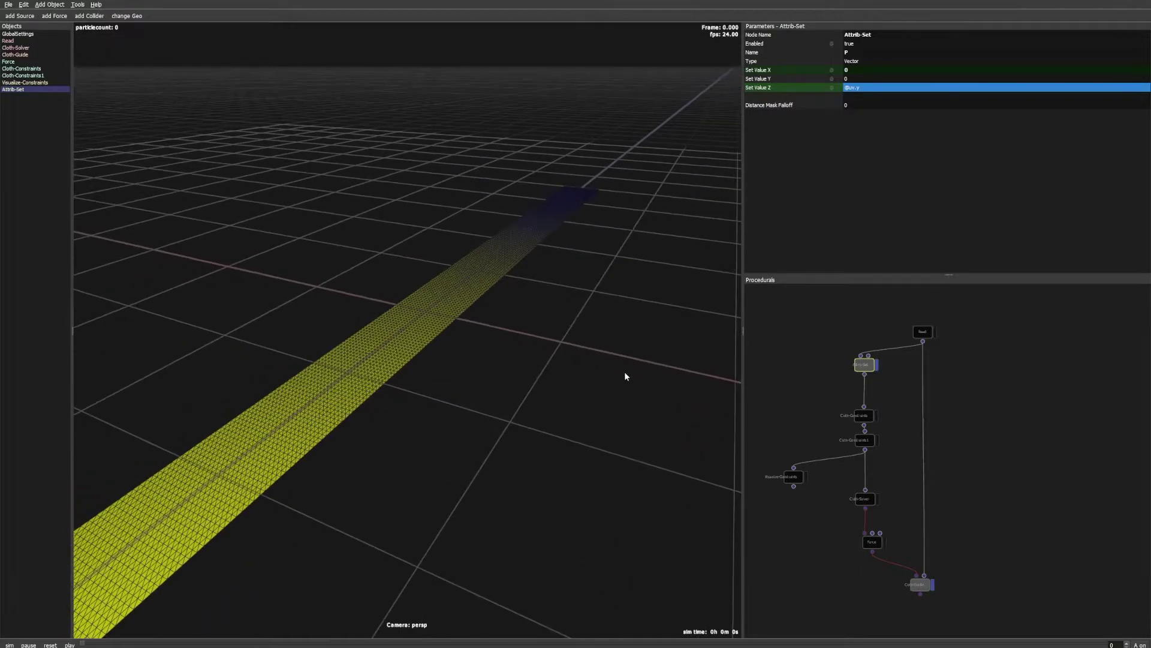
pyautogui.click(938, 336)
pyautogui.click(935, 333)
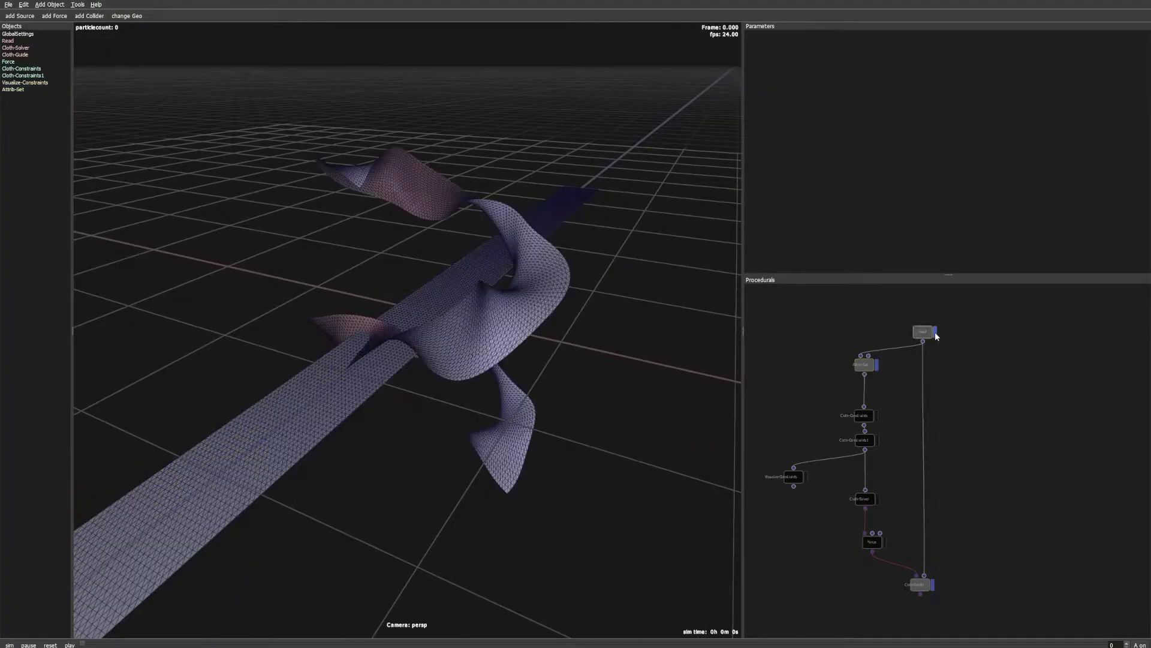
pyautogui.click(935, 333)
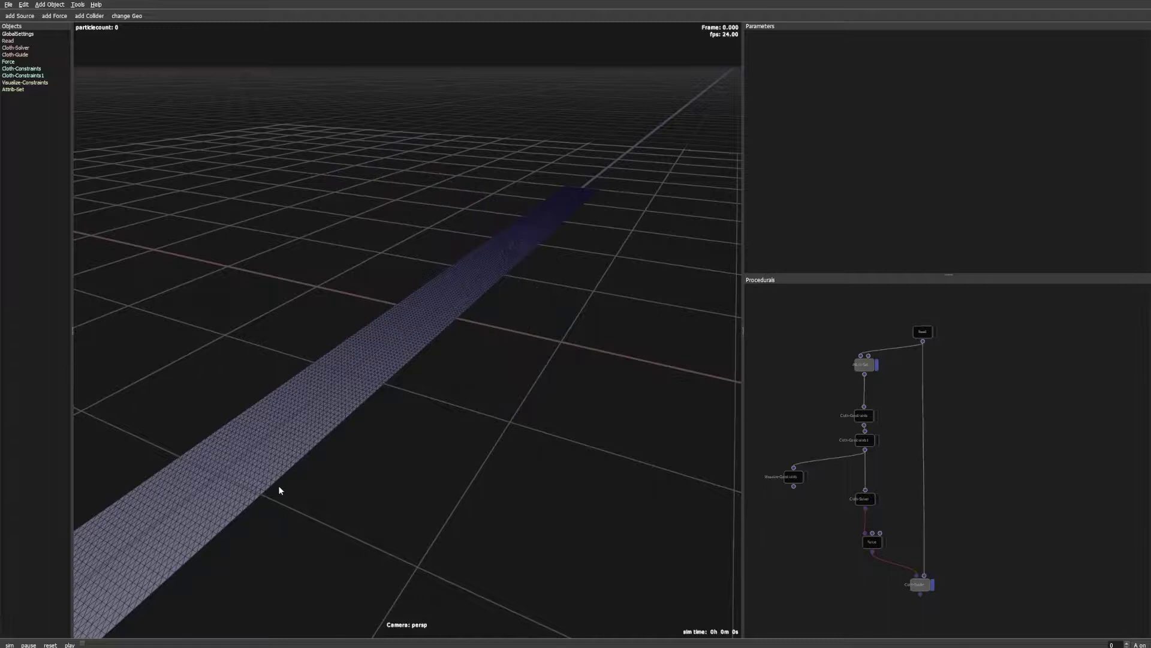
# Step: Display only the Visualize-Constraints output and dolly in on the flat strip
pyautogui.click(806, 477)
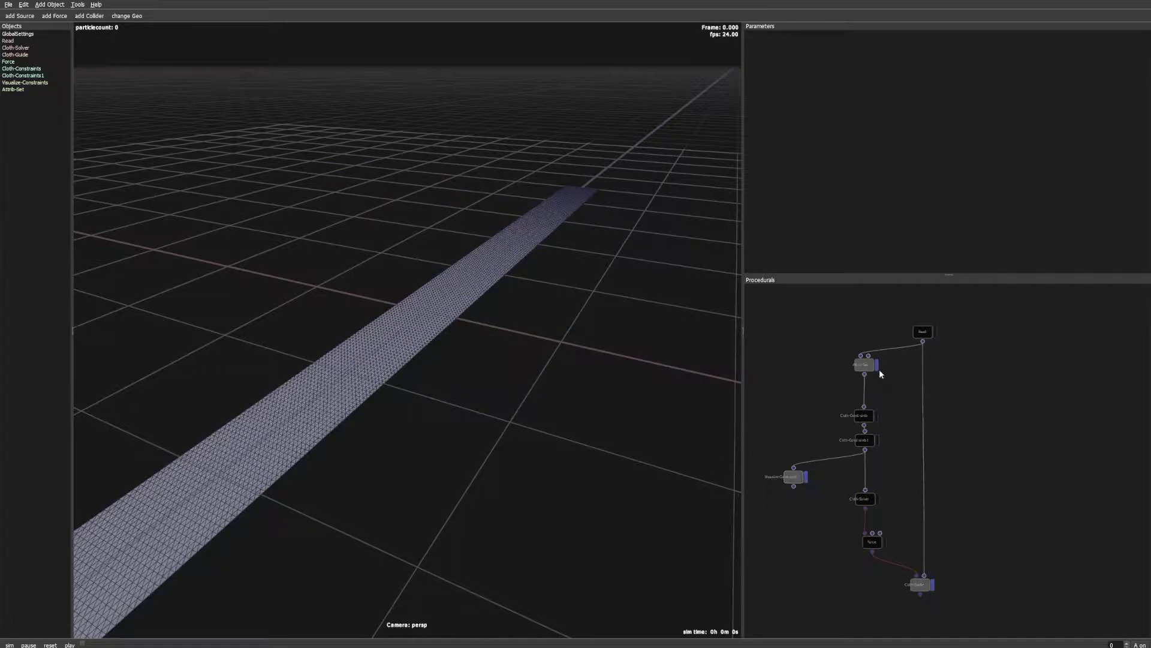
pyautogui.click(877, 366)
pyautogui.moveTo(305, 499); pyautogui.dragTo(378, 552, button='right')
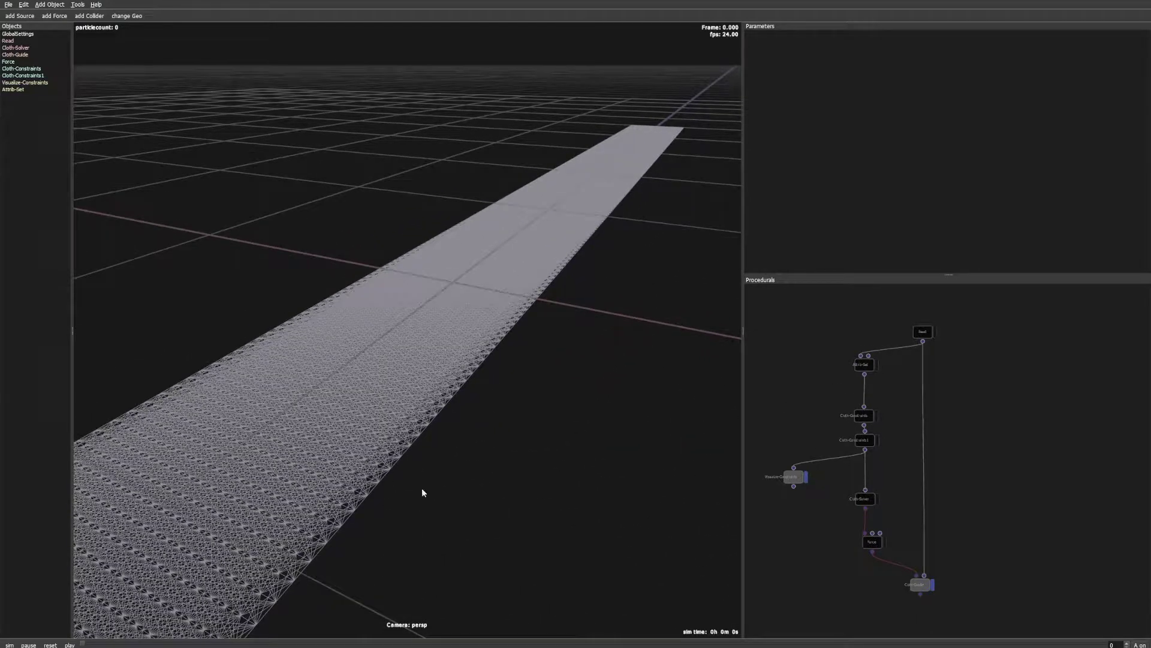
# Step: Insert an Attrib-Transfer between Cloth-Constraints1 and Cloth-Solver, with Read wired to its second input
pyautogui.rightClick(961, 424)
pyautogui.click(961, 429)
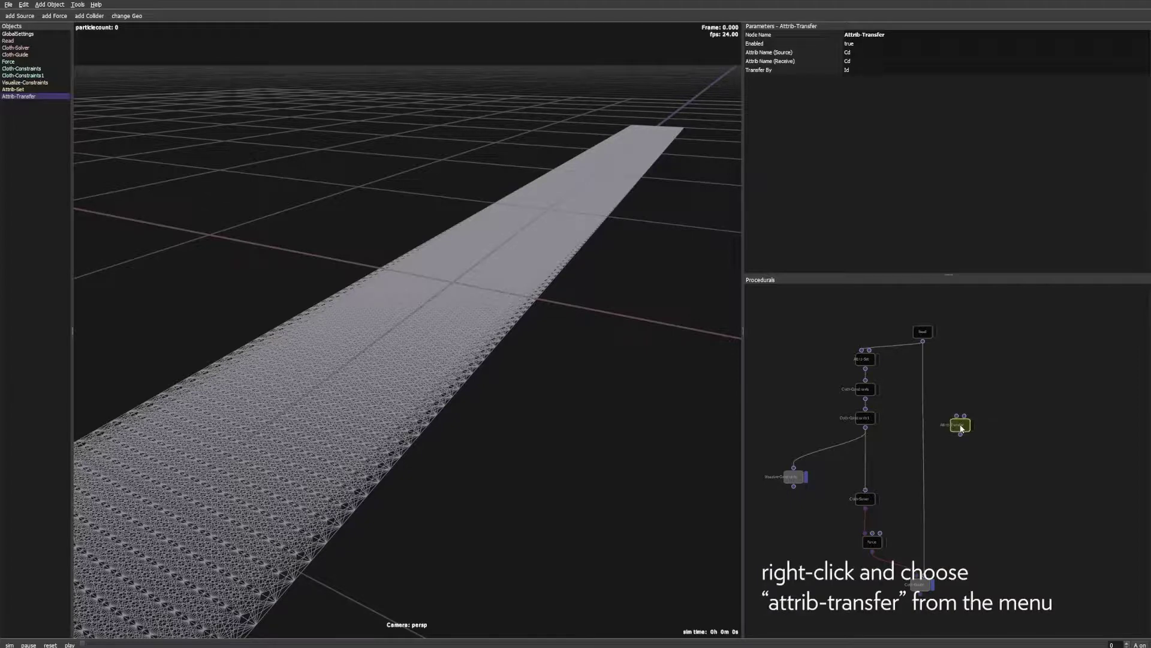
pyautogui.moveTo(961, 428); pyautogui.dragTo(876, 459)
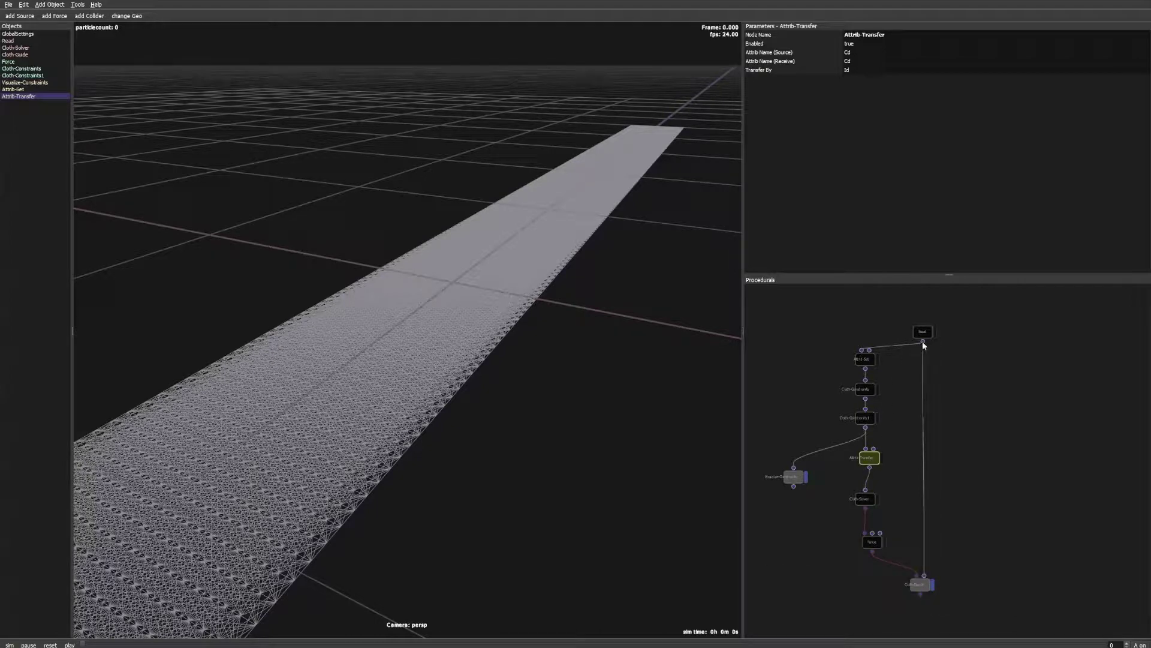
pyautogui.moveTo(876, 447); pyautogui.dragTo(876, 449)
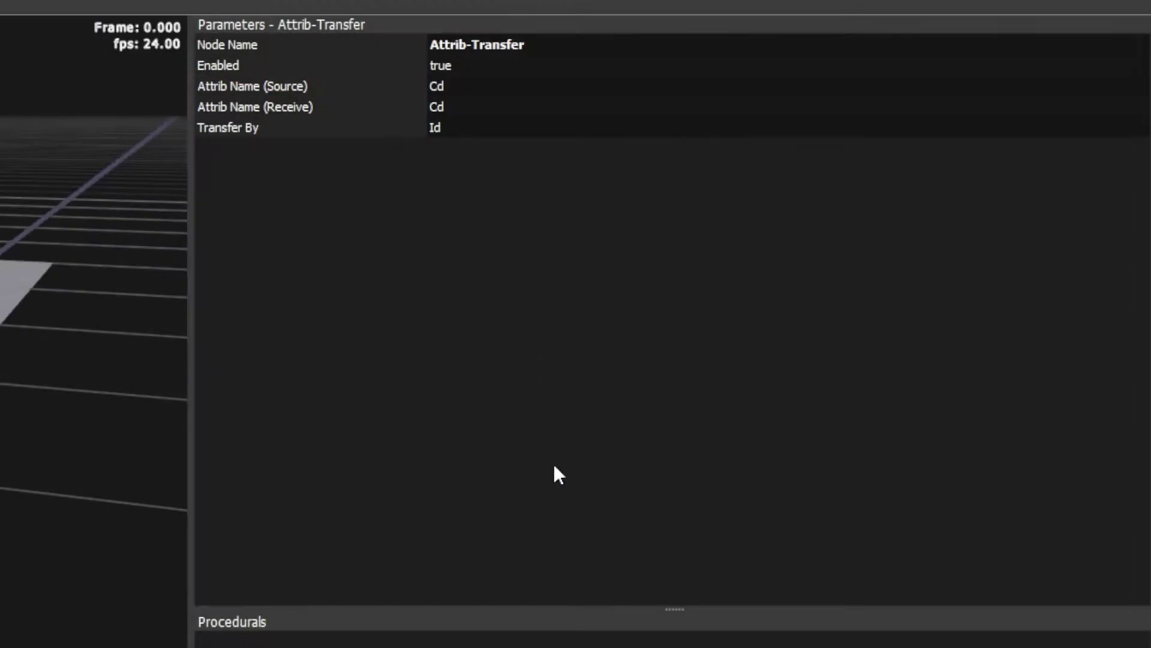
# Step: Set the Attrib-Transfer's source and receiving attributes to P and hide the constraint visualization
pyautogui.click(449, 86)
pyautogui.click(450, 87)
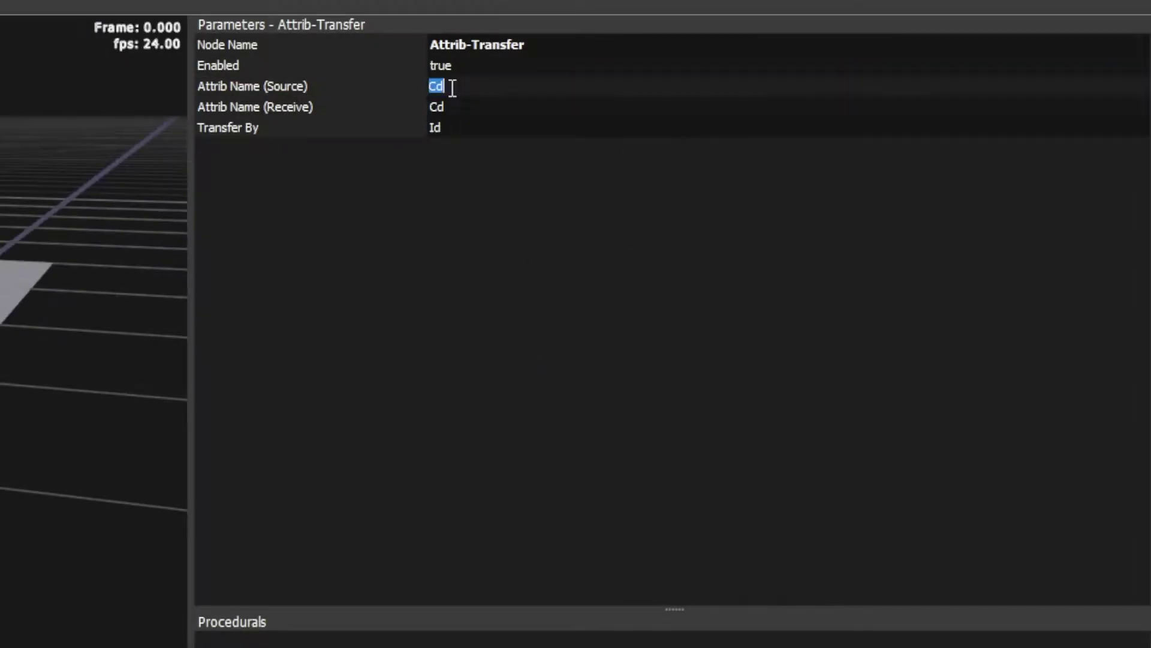
pyautogui.write('P')
pyautogui.press('Tab')
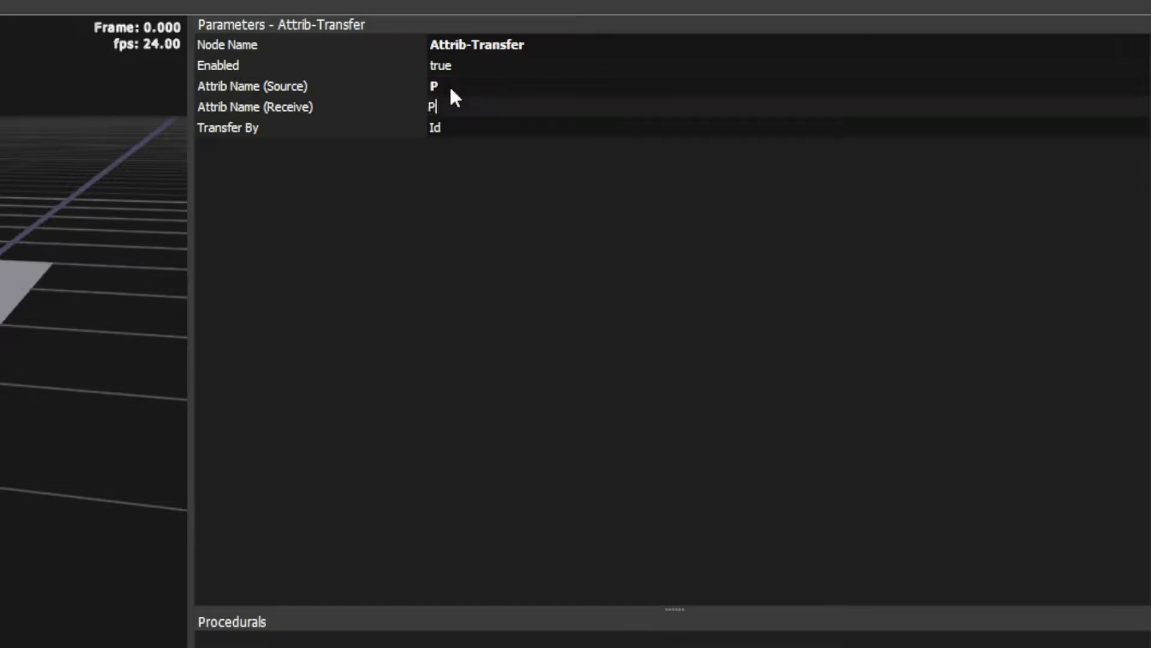
pyautogui.write('P')
pyautogui.press('Return')
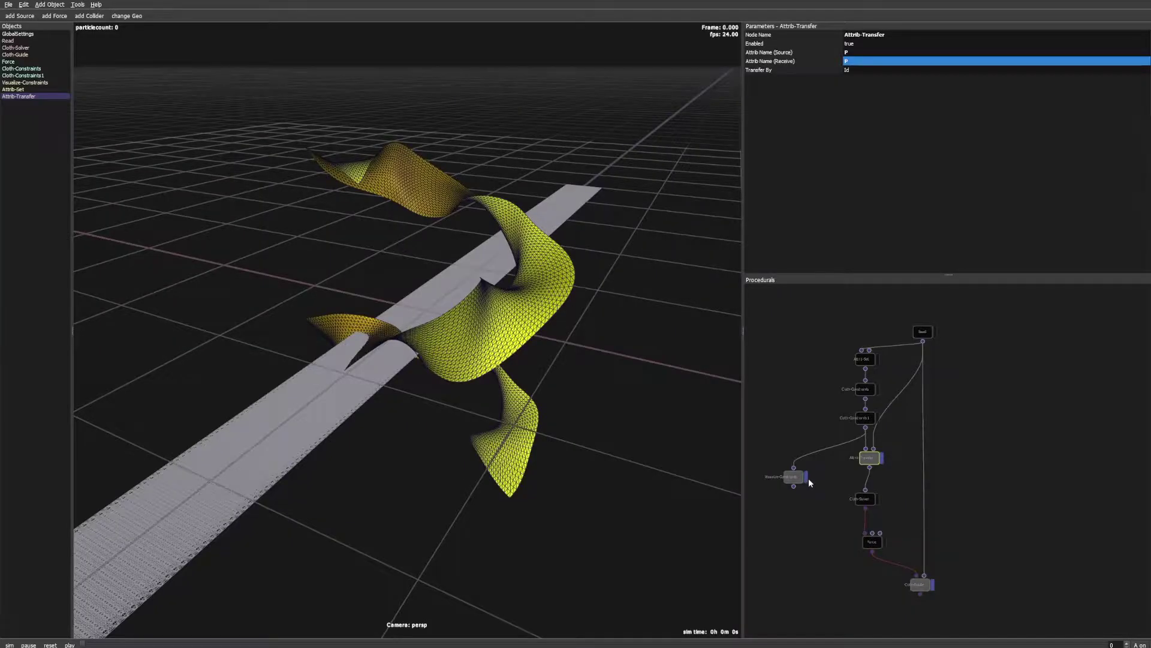
pyautogui.click(807, 479)
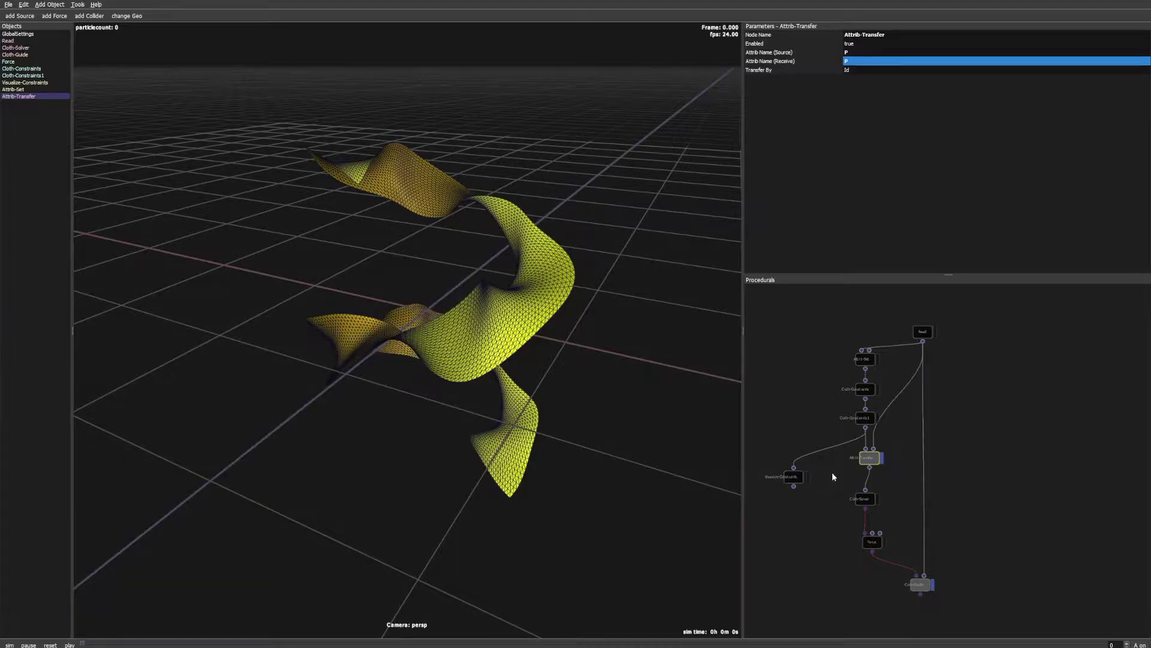
# Step: Turn on Add Constraints for Cloth-Constraints1 and run the cloth simulation
pyautogui.click(865, 419)
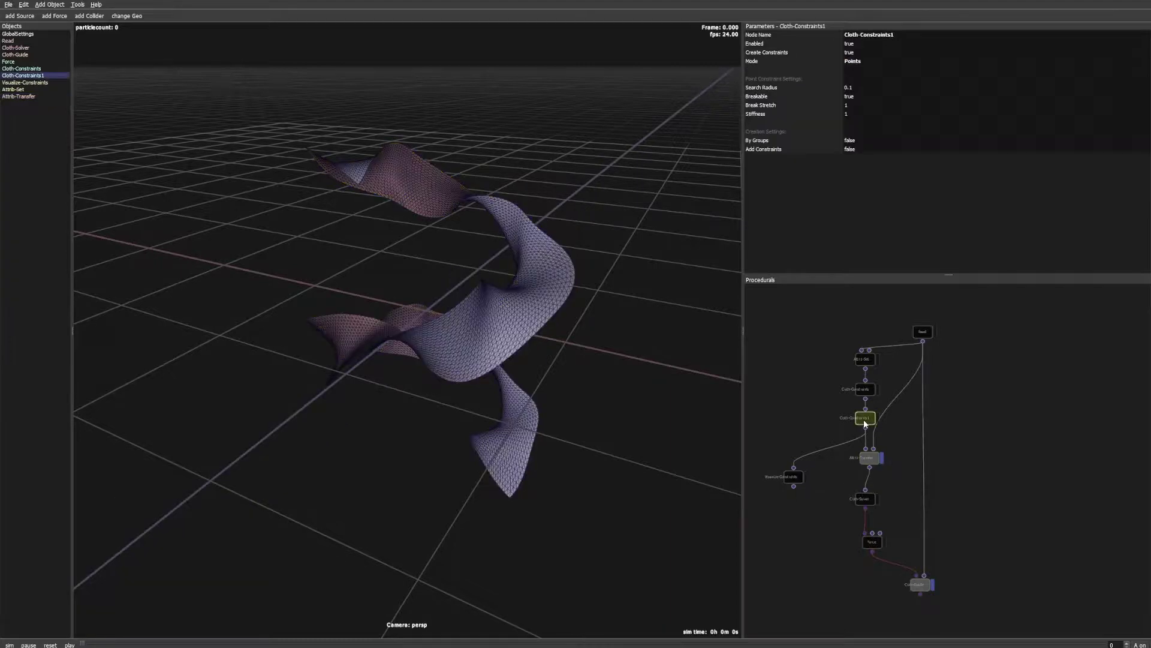
pyautogui.doubleClick(862, 151)
pyautogui.click(866, 389)
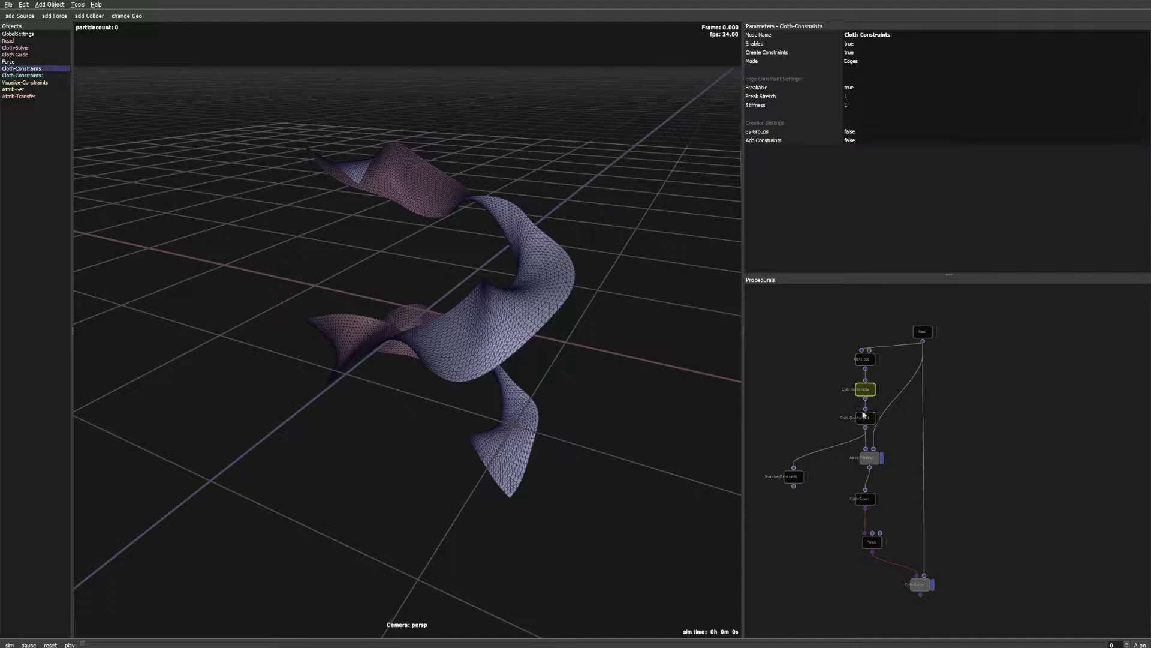
pyautogui.click(863, 419)
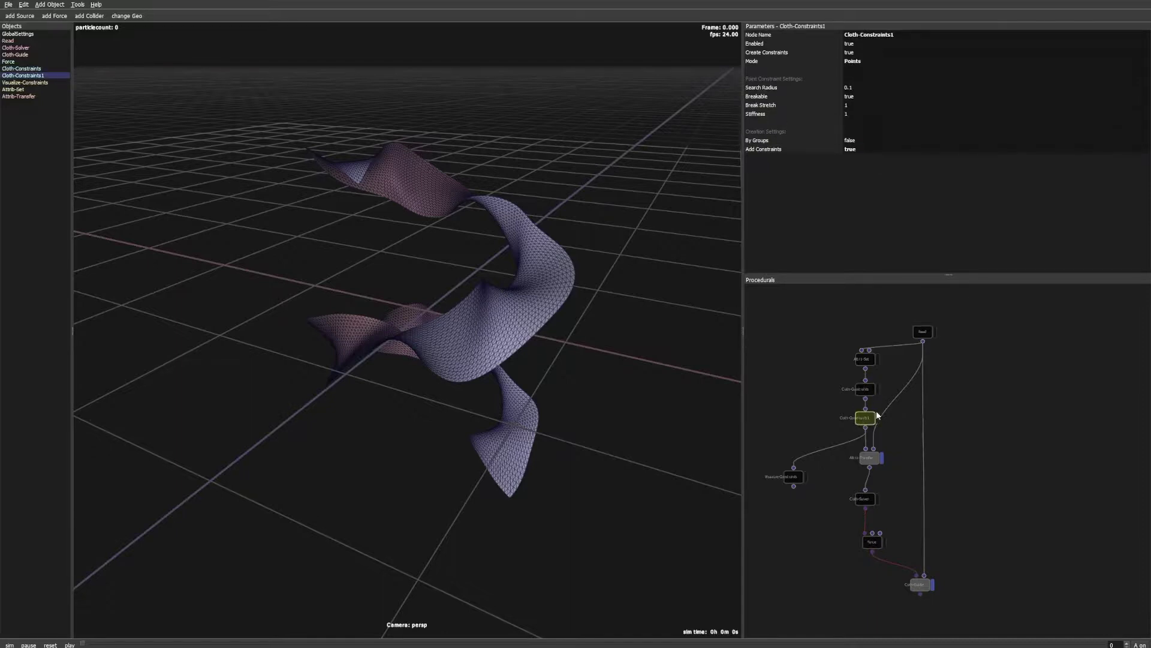
pyautogui.scroll(-1, 895, 461)
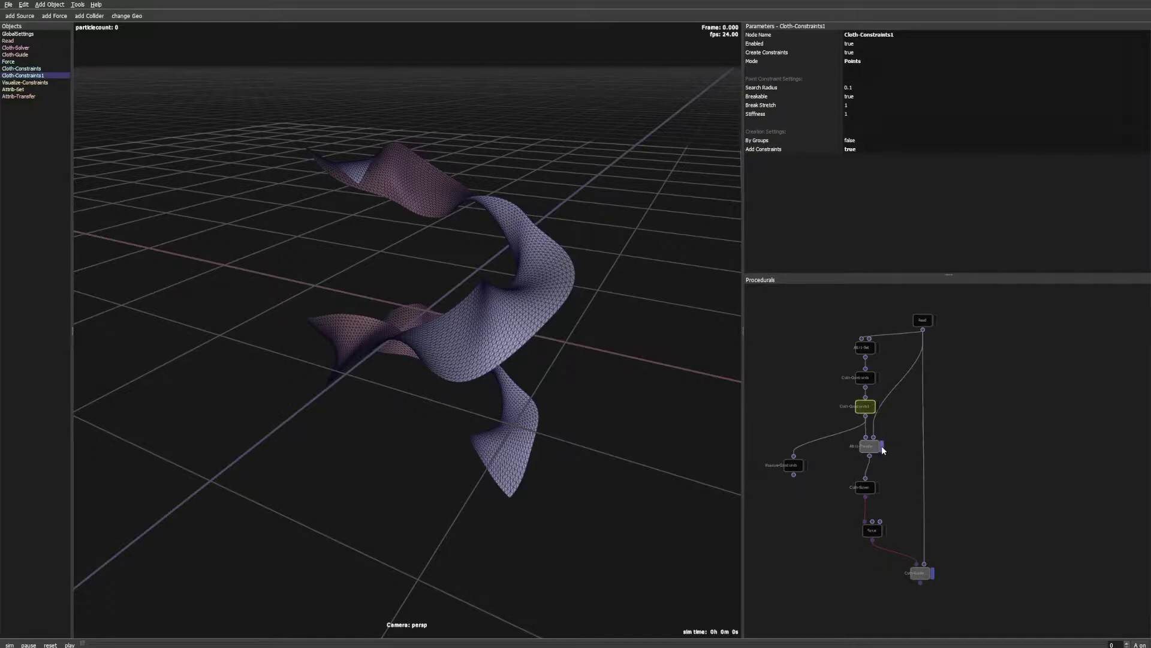
pyautogui.click(881, 444)
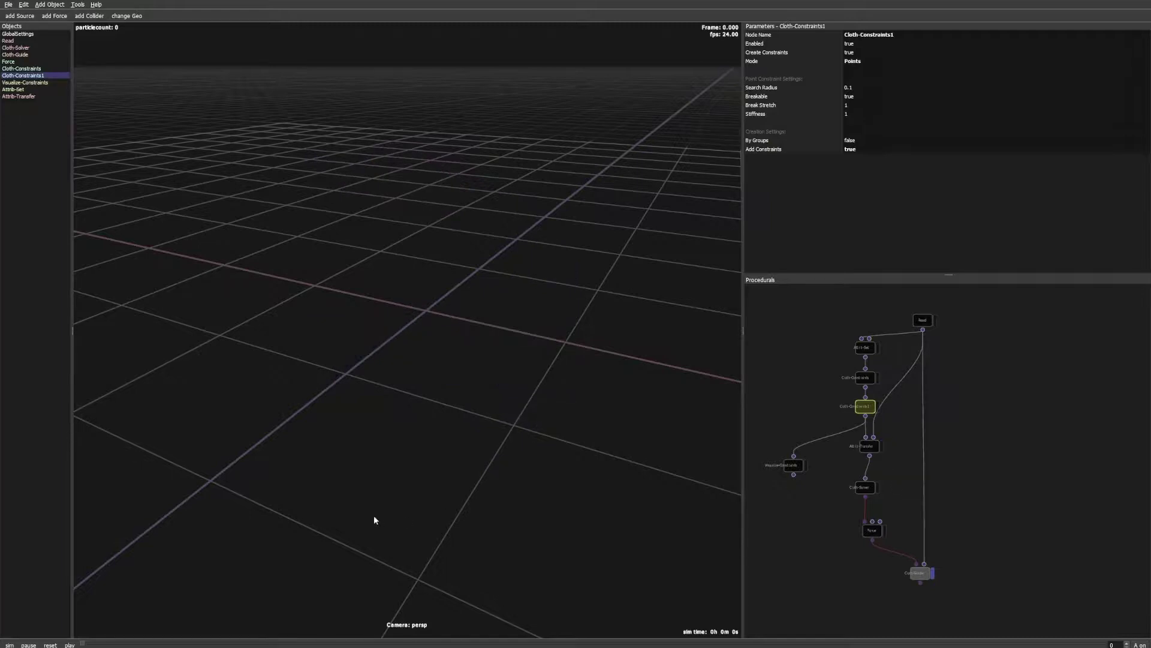
pyautogui.click(9, 645)
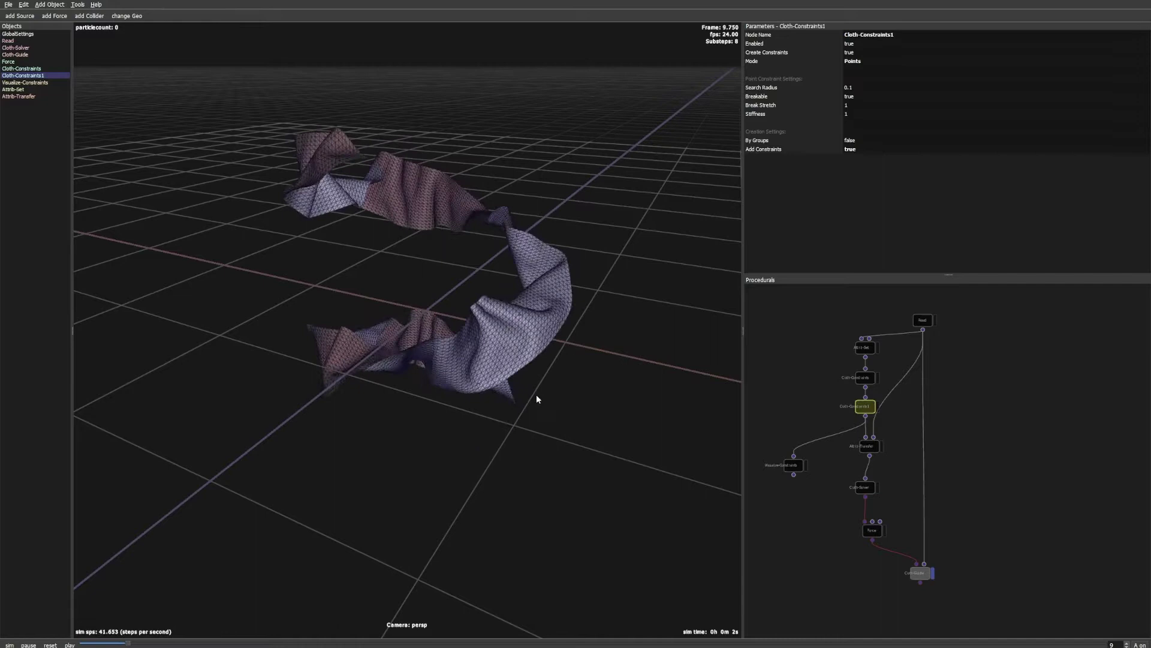
# Step: Change Cloth-Constraints1's Search Radius to 0.2 and rerun the simulation
pyautogui.click(872, 88)
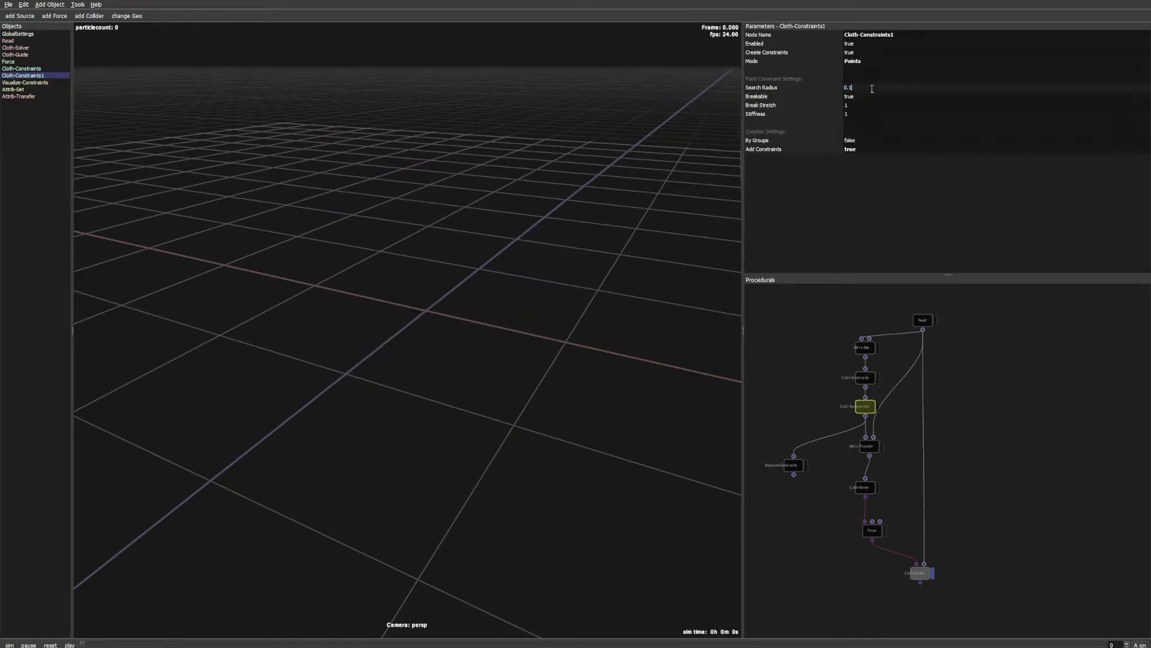
pyautogui.press('BackSpace')
pyautogui.write('2')
pyautogui.press('Return')
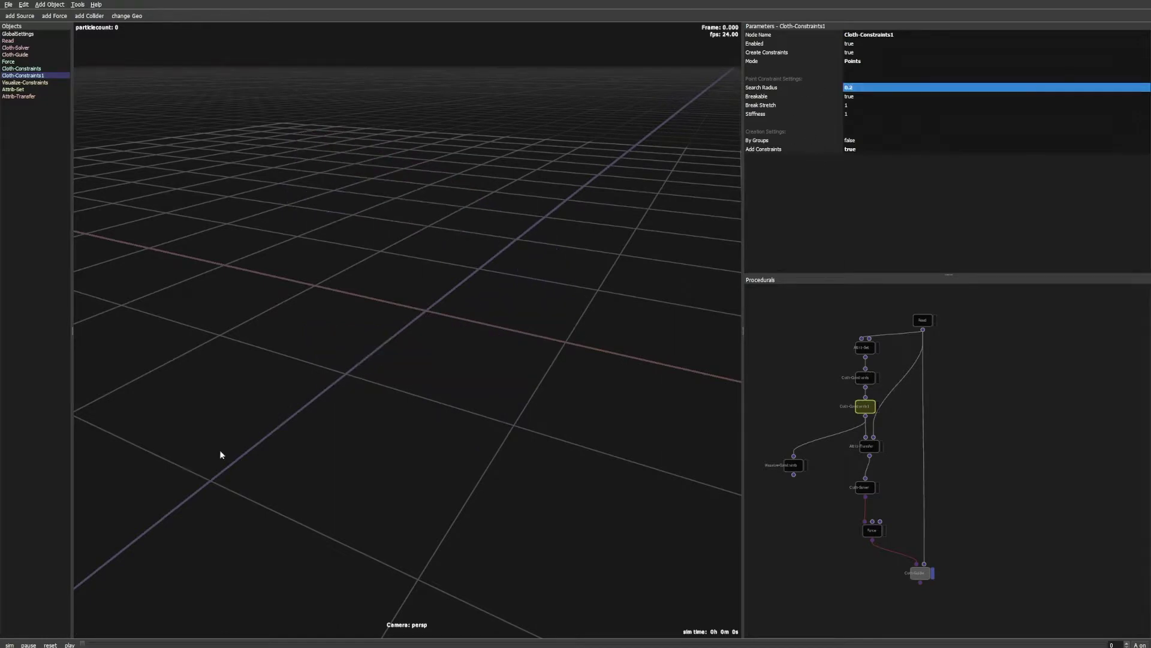
pyautogui.click(9, 645)
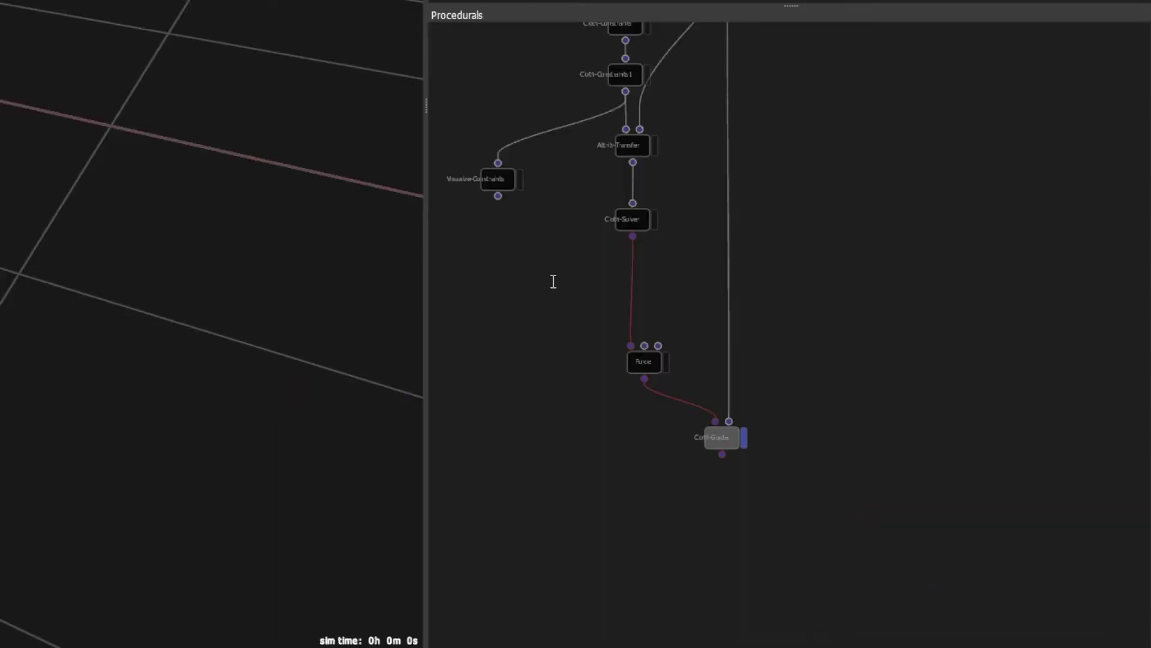
# Step: Add a Granular-Solver with Resolution 38 and follow the falling ribbon in the view
pyautogui.rightClick(554, 281)
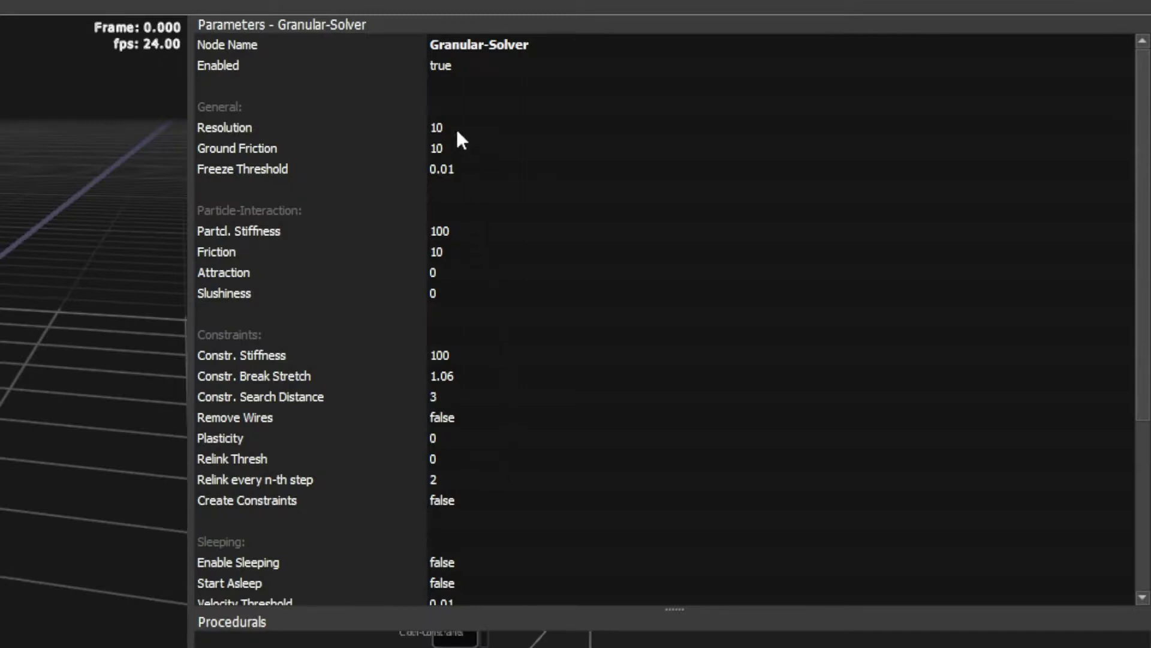
pyautogui.doubleClick(458, 130)
pyautogui.write('38')
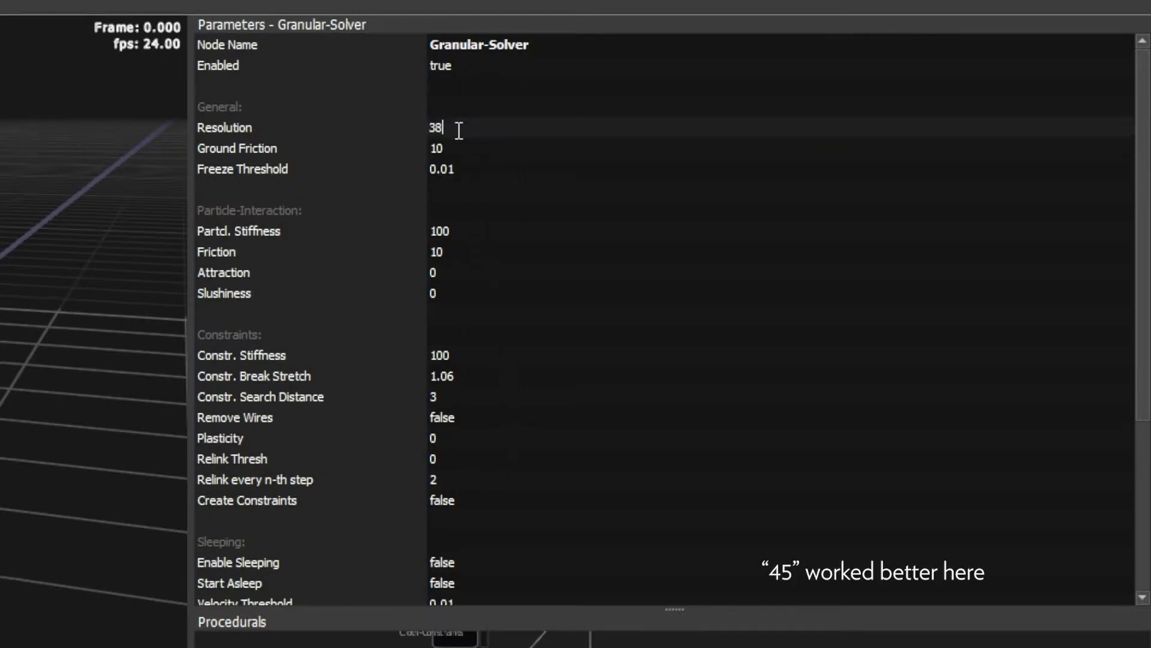
pyautogui.press('Return')
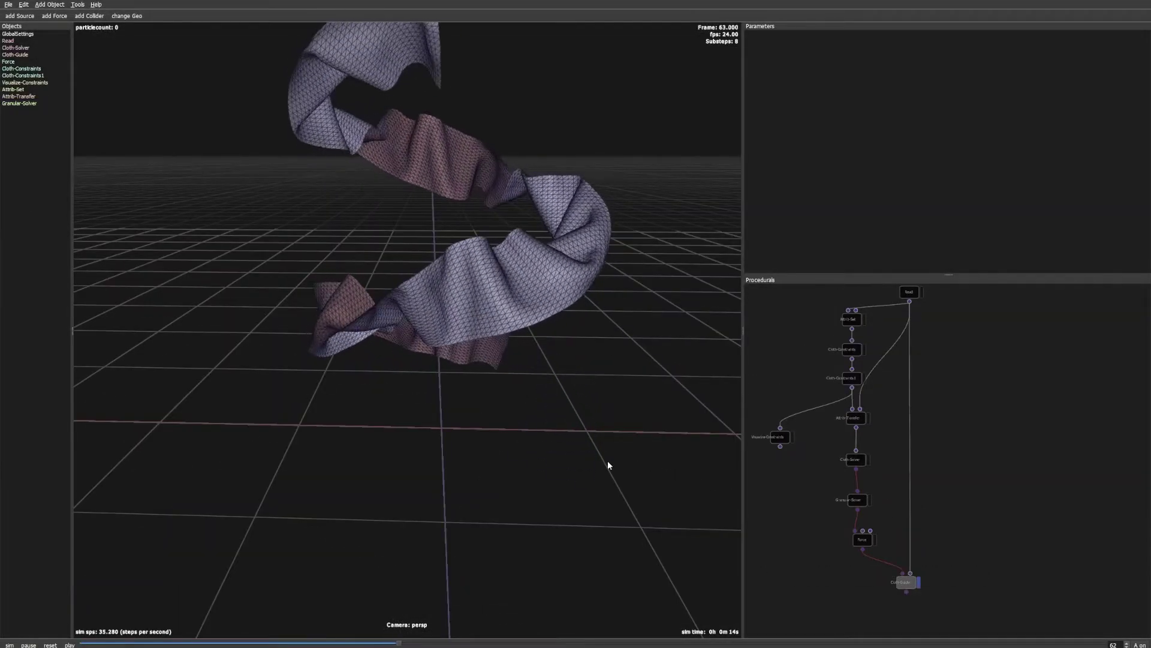
pyautogui.moveTo(554, 386); pyautogui.dragTo(548, 454, button='middle')
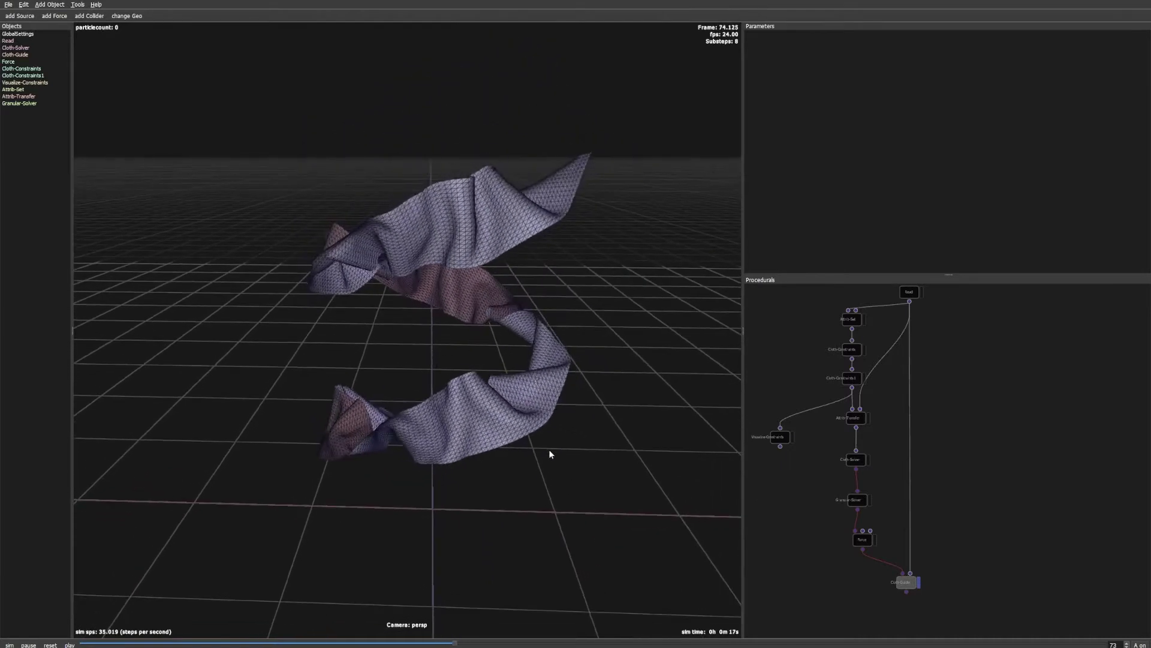